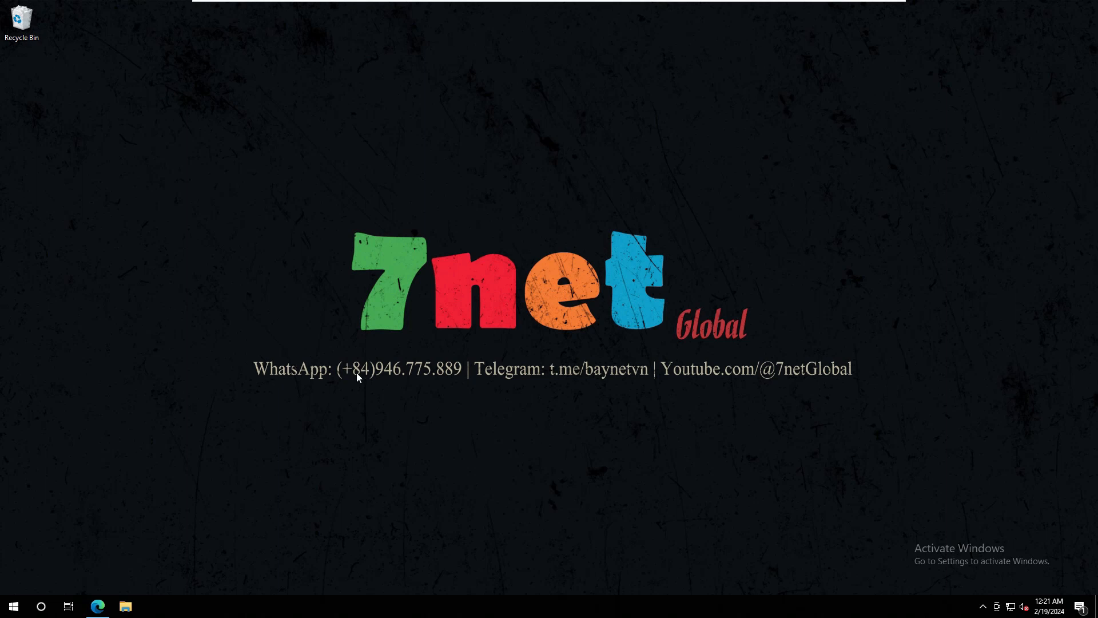
- Search Google for 'gmail' in Edge and open the 'Email - Gmail - Google' result
left_click(153, 479)
left_click(97, 607)
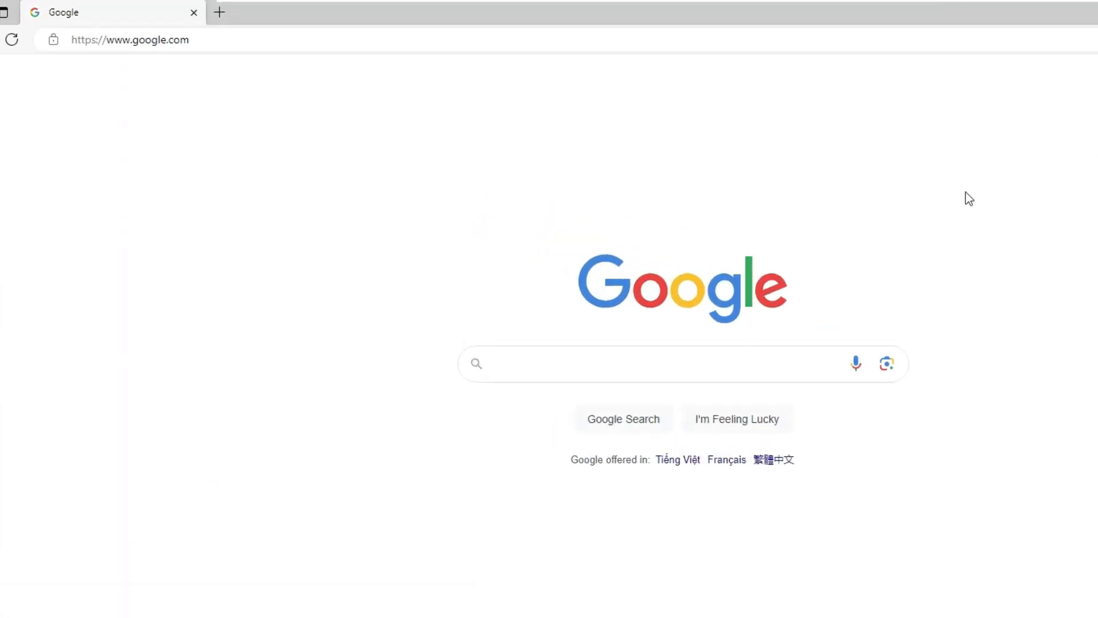
left_click(776, 409)
type("g")
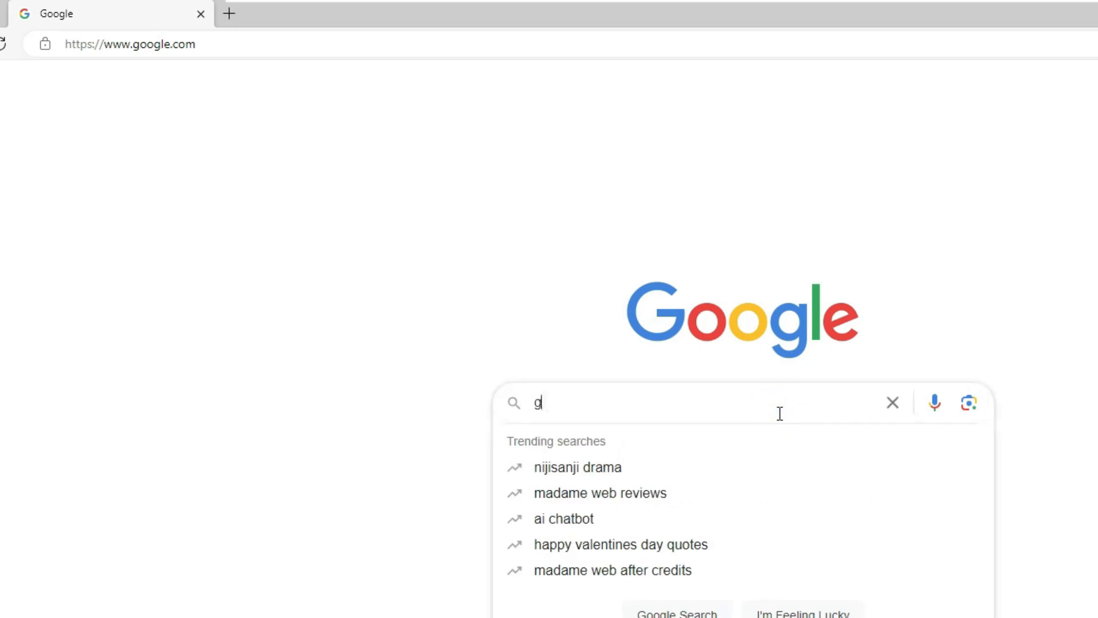
type("mail")
key("Return")
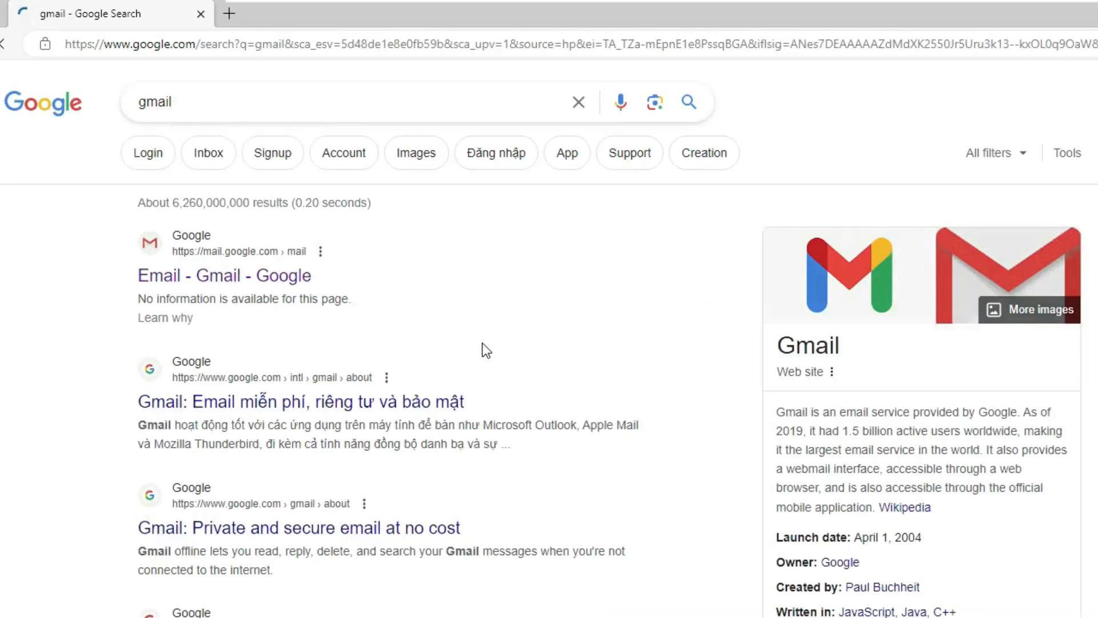
left_click(295, 275)
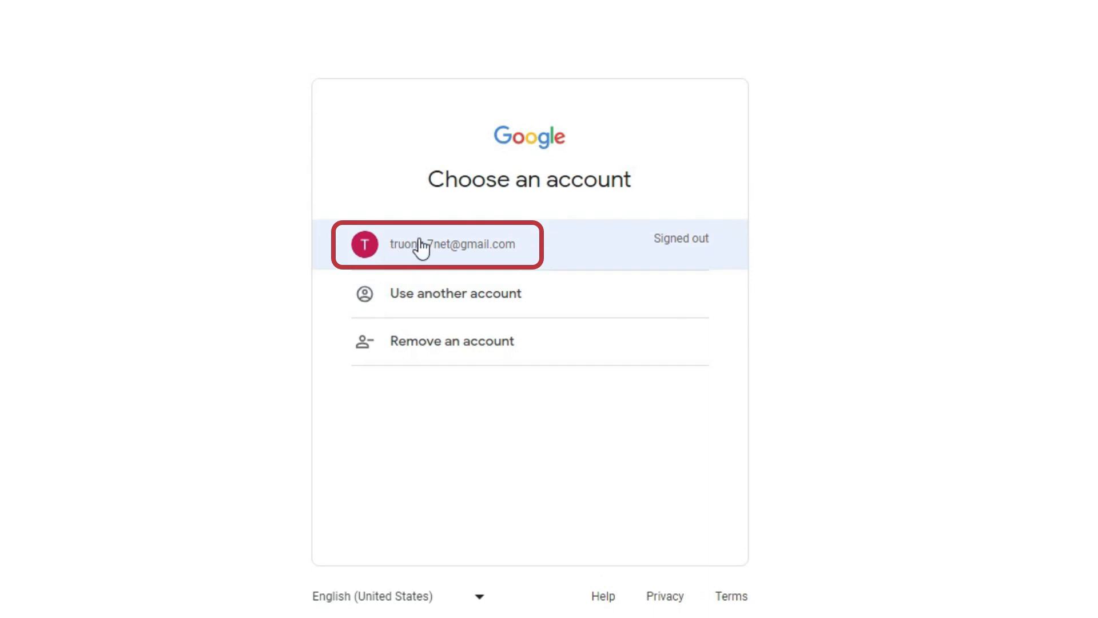
- Choose the saved account and sign in with its password
left_click(422, 247)
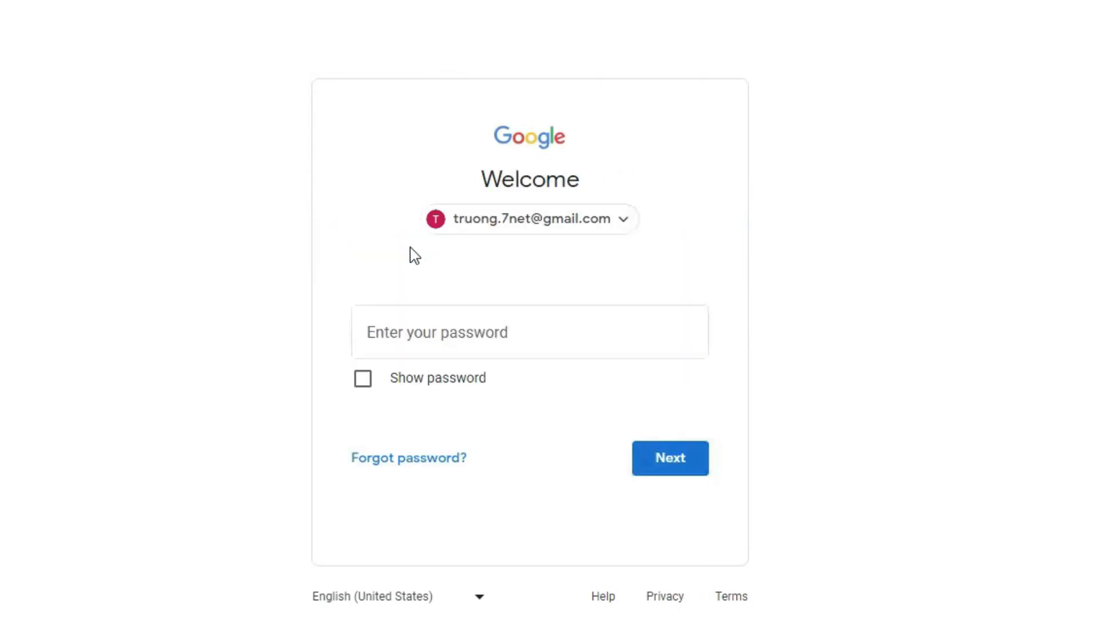
left_click(424, 334)
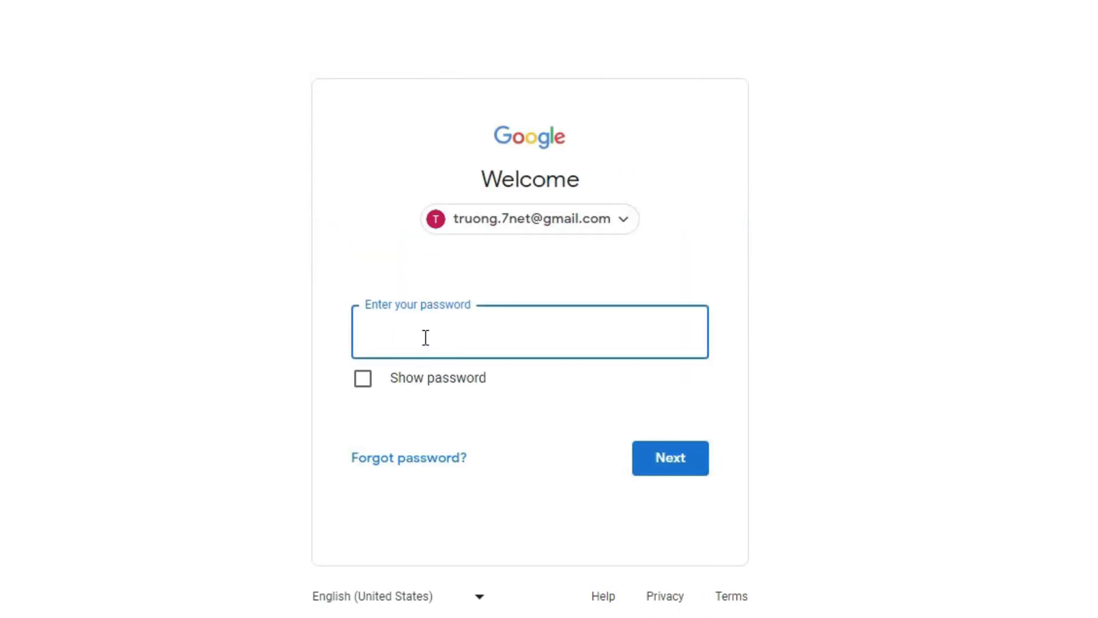
type("••••••")
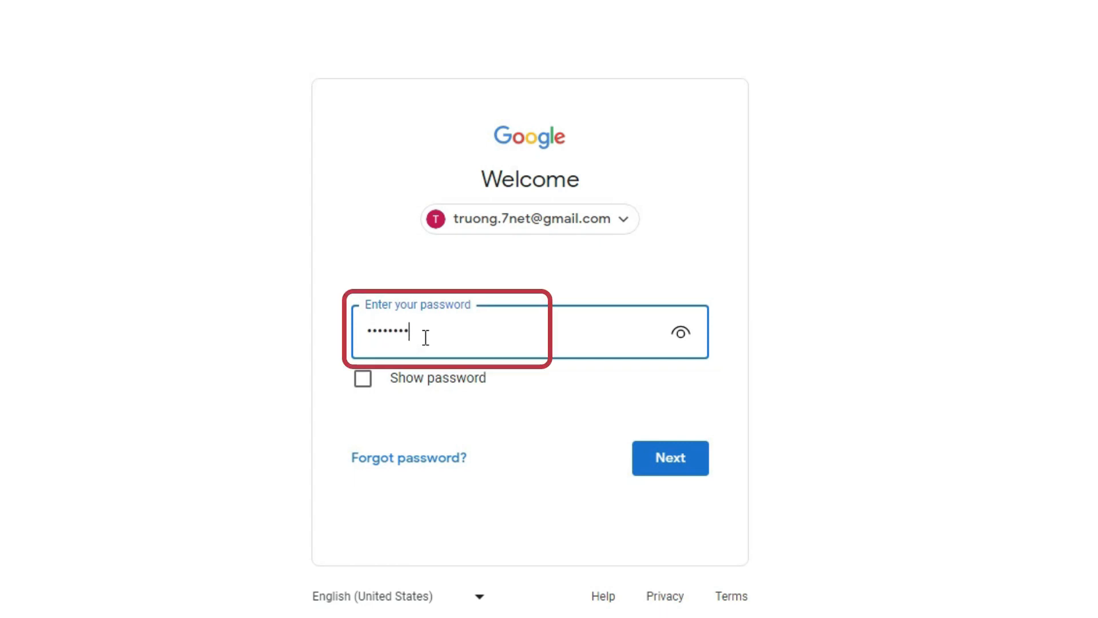
left_click(666, 458)
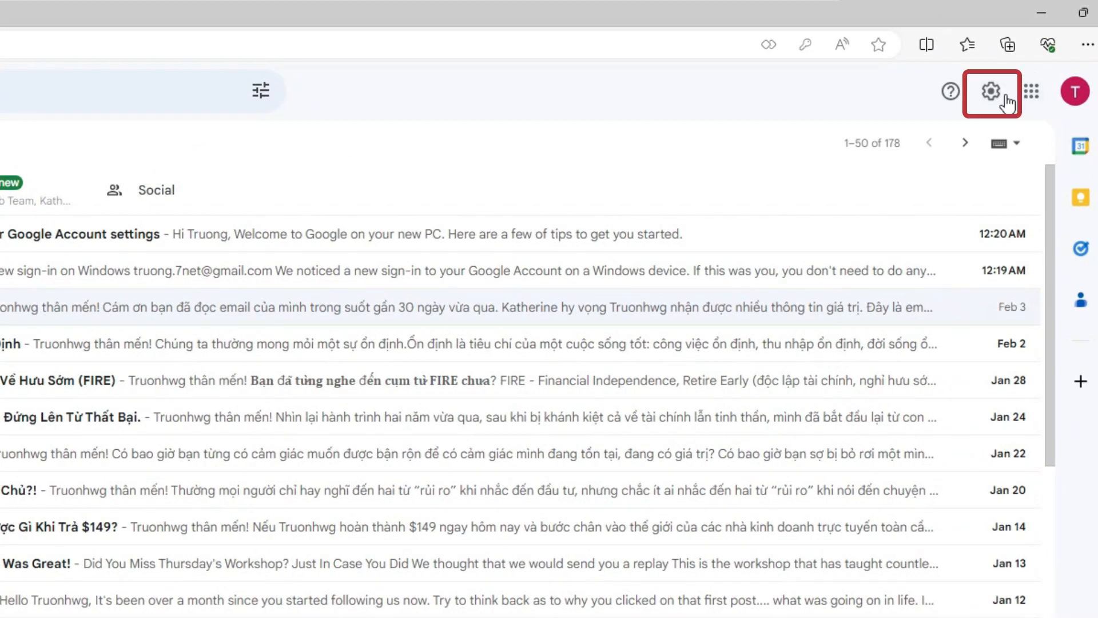
- Open Gmail's full settings on the Forwarding and POP/IMAP tab
left_click(993, 93)
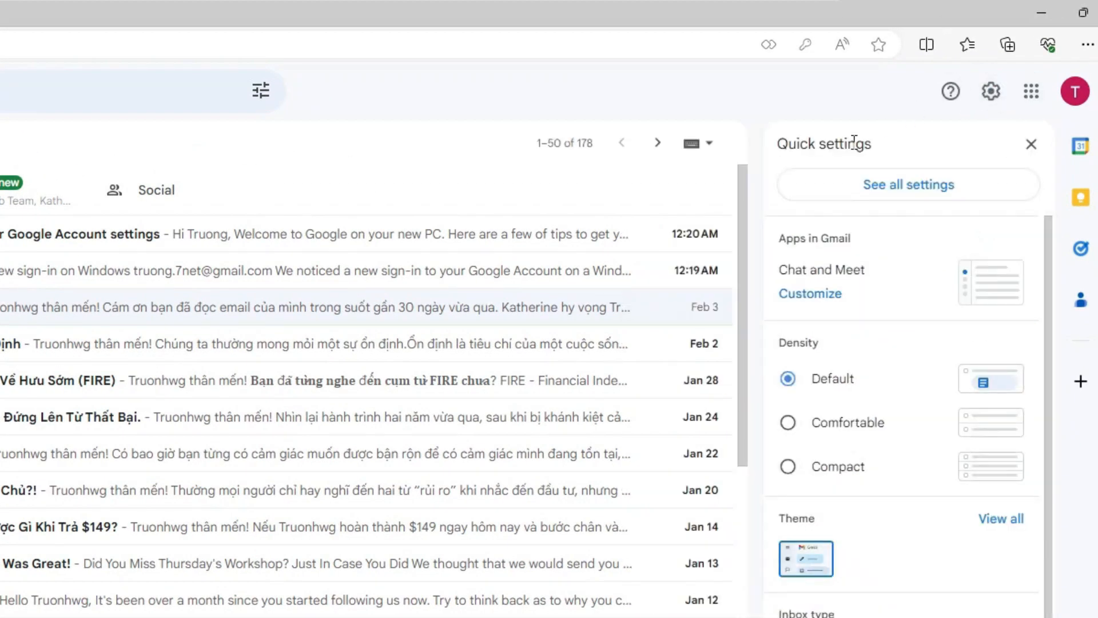
left_click(899, 190)
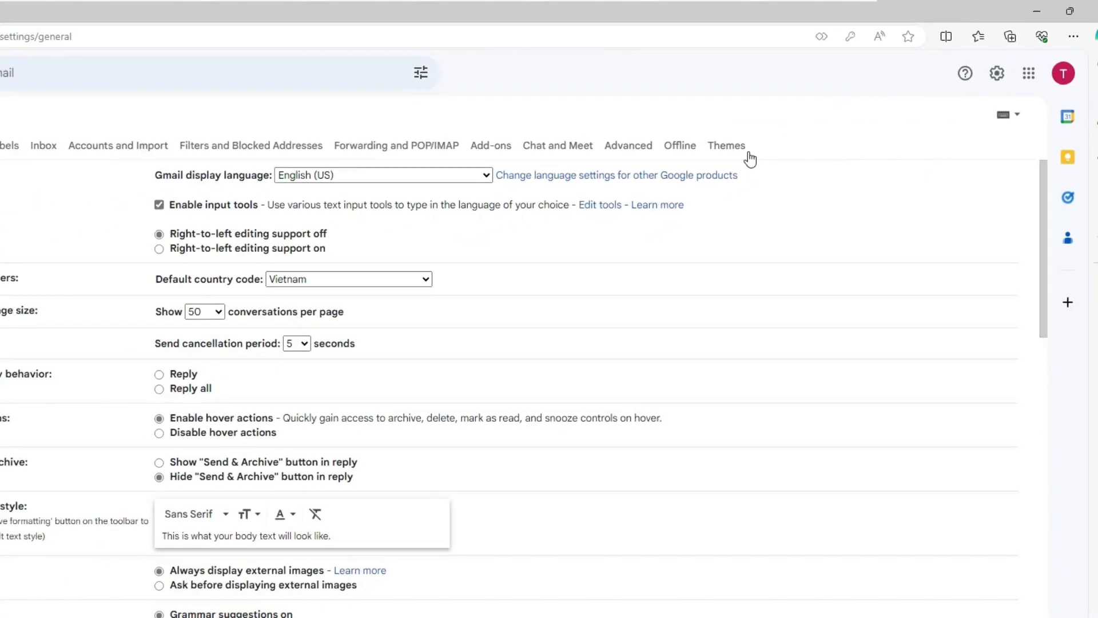
left_click(417, 147)
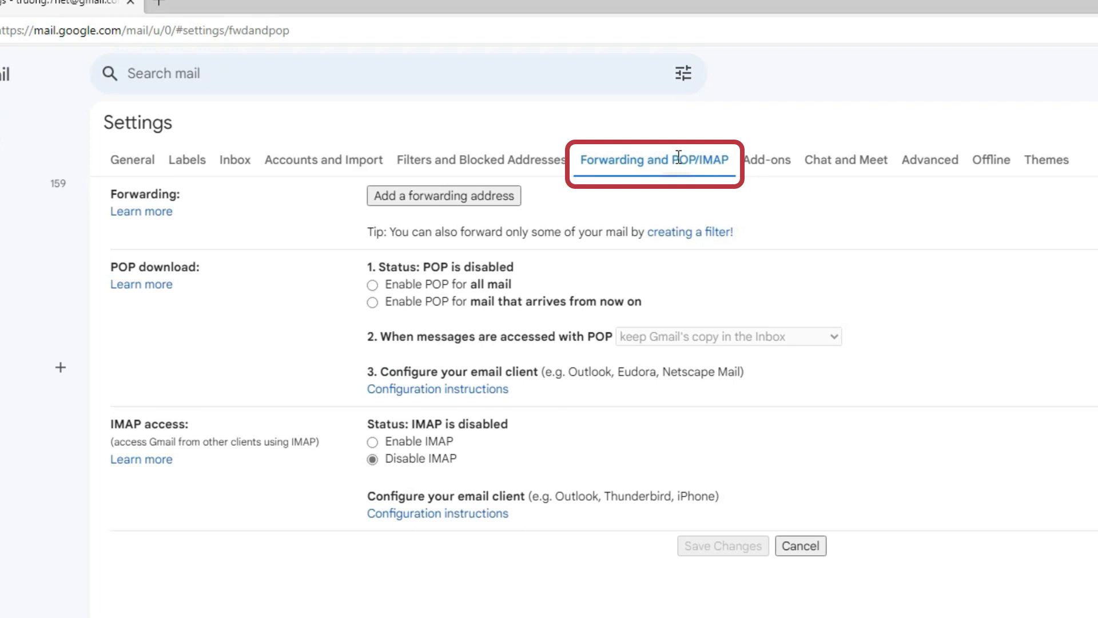
- Enable POP for all mail and IMAP access, save, and continue the verification prompt
double_click(117, 266)
left_click(373, 284)
left_click_drag(391, 285, 493, 284)
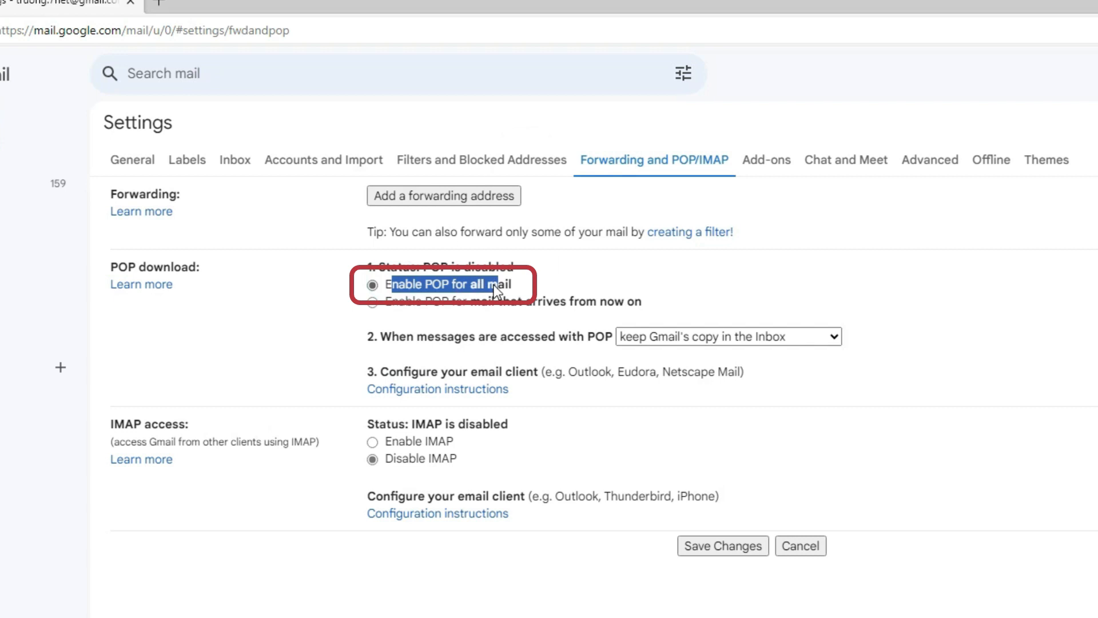
double_click(126, 424)
left_click(371, 444)
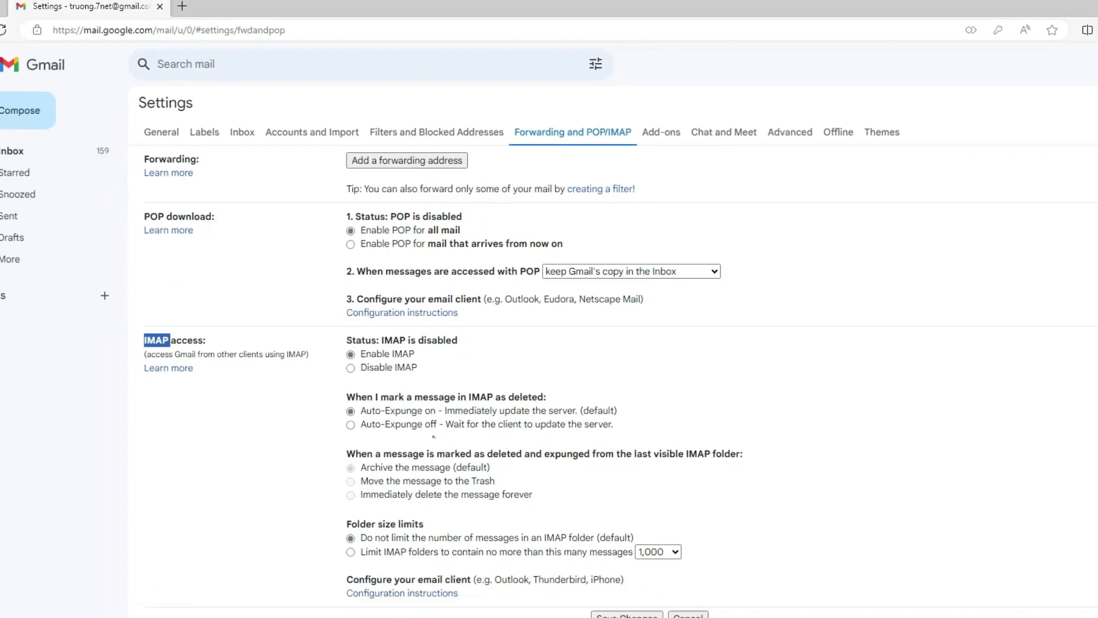
left_click(571, 527)
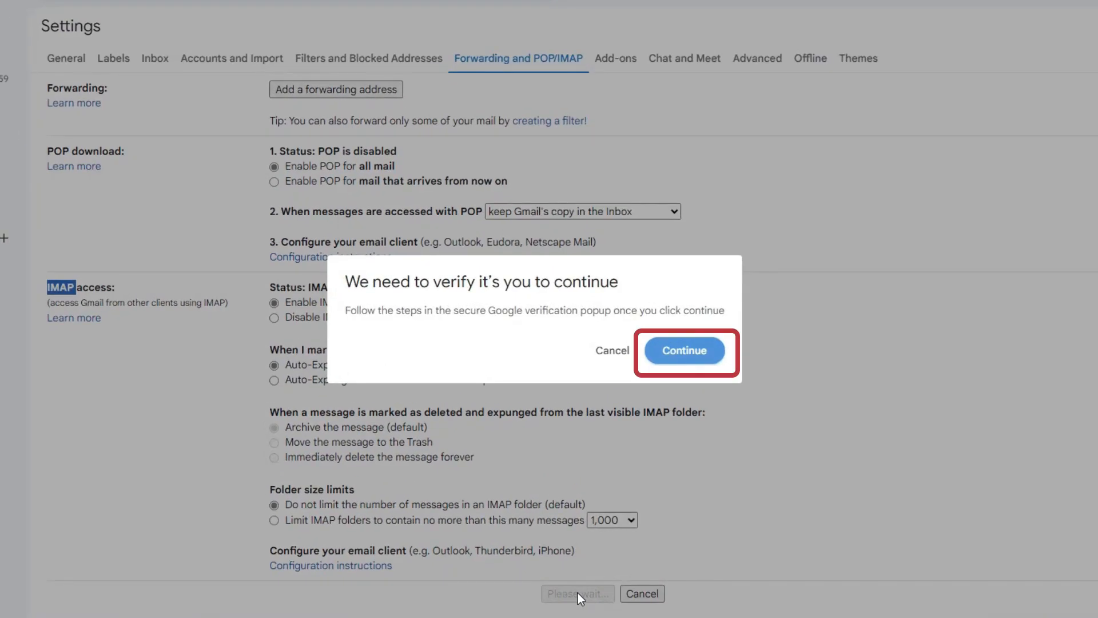
left_click_drag(346, 282, 618, 281)
left_click(685, 355)
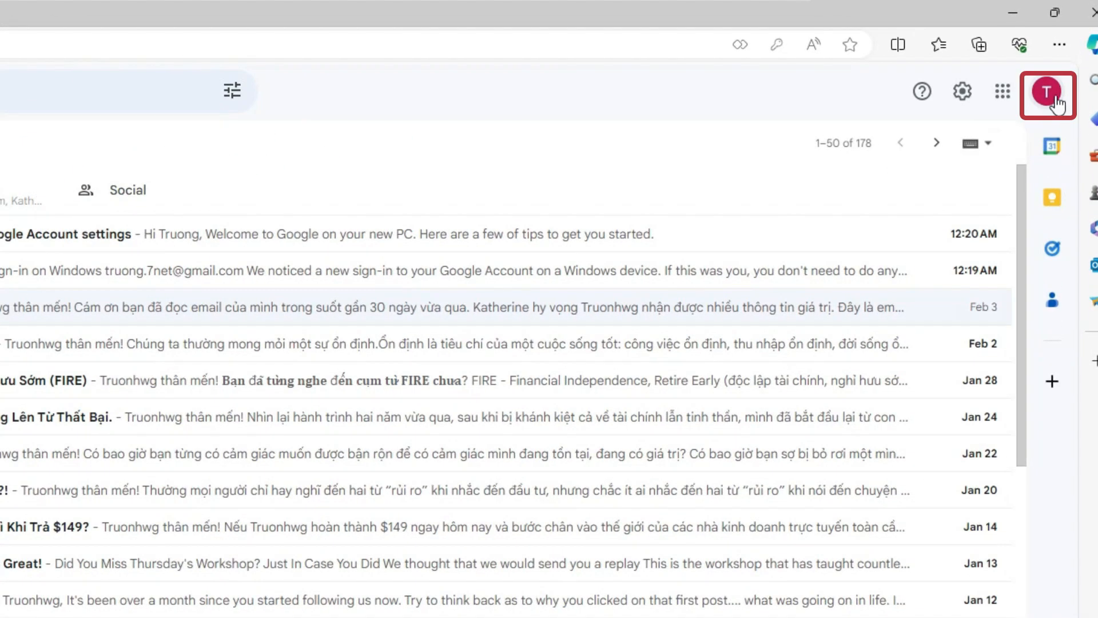
- Go to the Google Account Security settings and start 2-Step Verification setup
left_click(1053, 96)
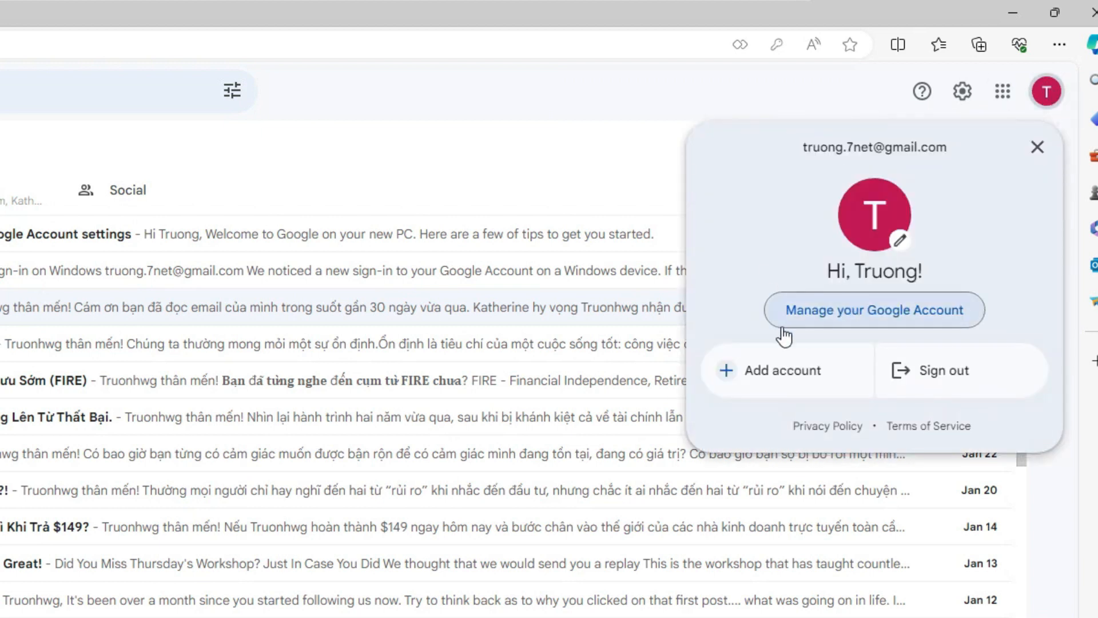
left_click(883, 314)
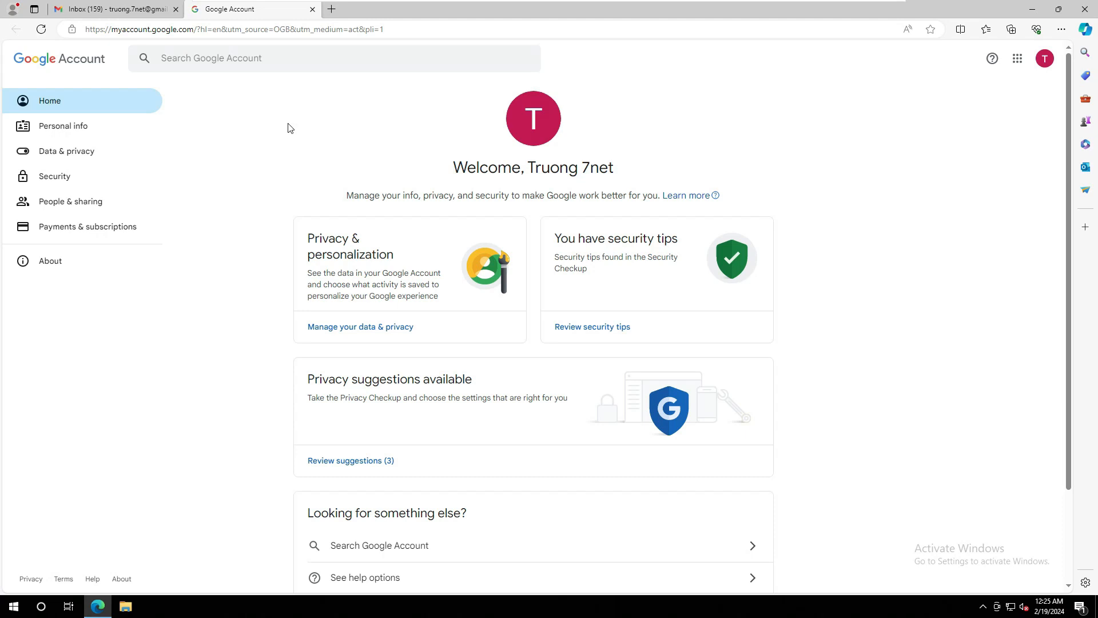
left_click(60, 175)
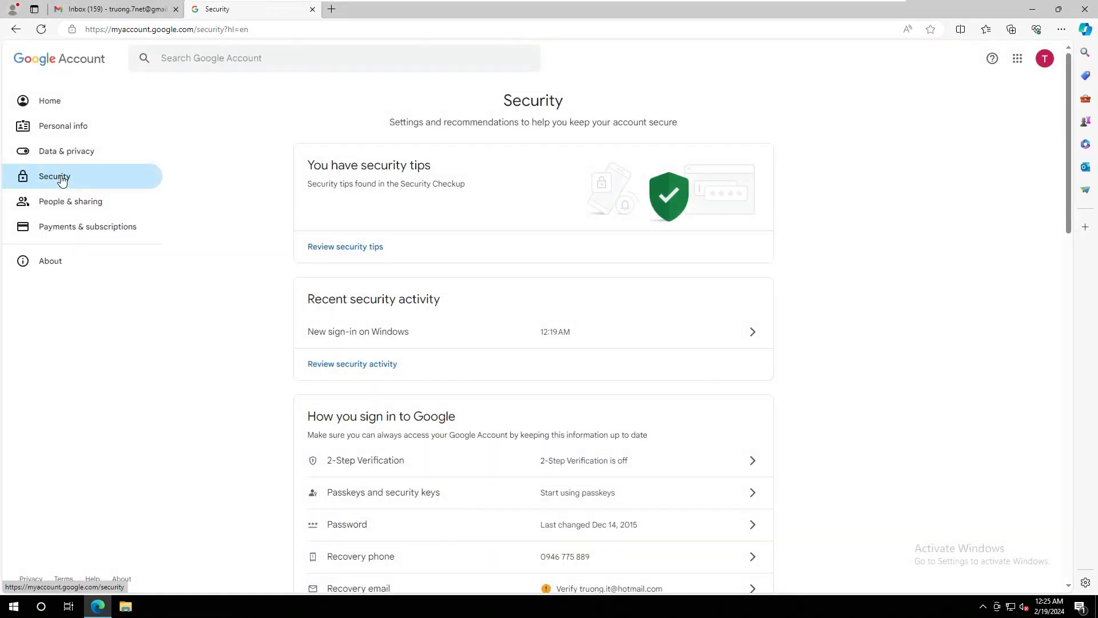
scroll(286, 257, "down", 3)
left_click(427, 299)
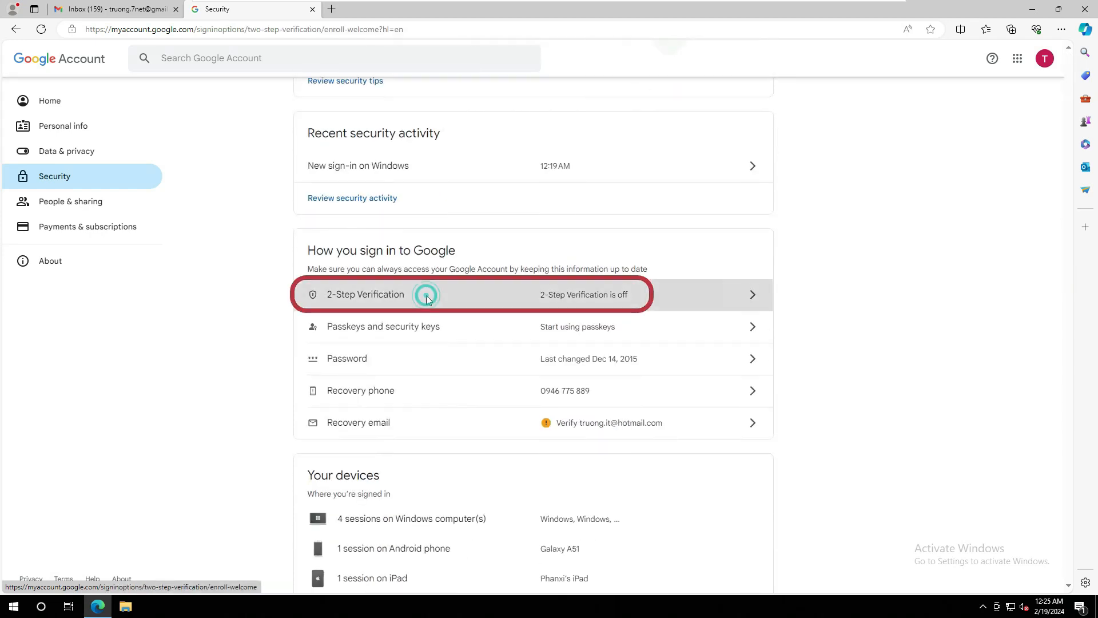
left_click(652, 508)
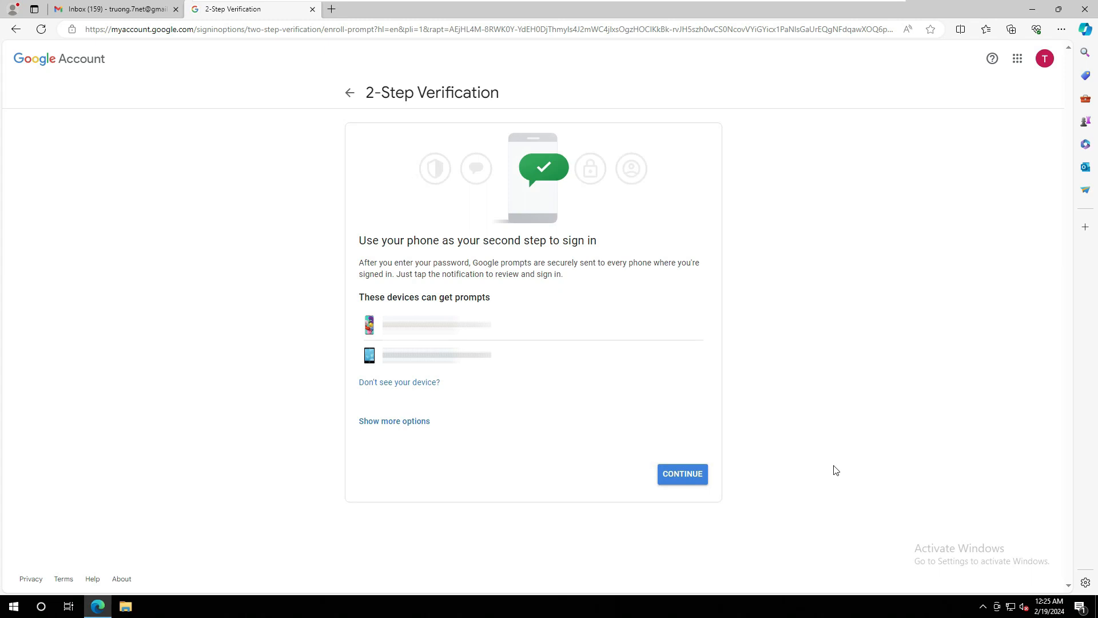
- Verify the backup phone number with a text-message code
left_click_drag(364, 241, 610, 264)
left_click(693, 478)
left_click_drag(482, 311, 511, 338)
left_click(456, 309)
left_click(559, 369)
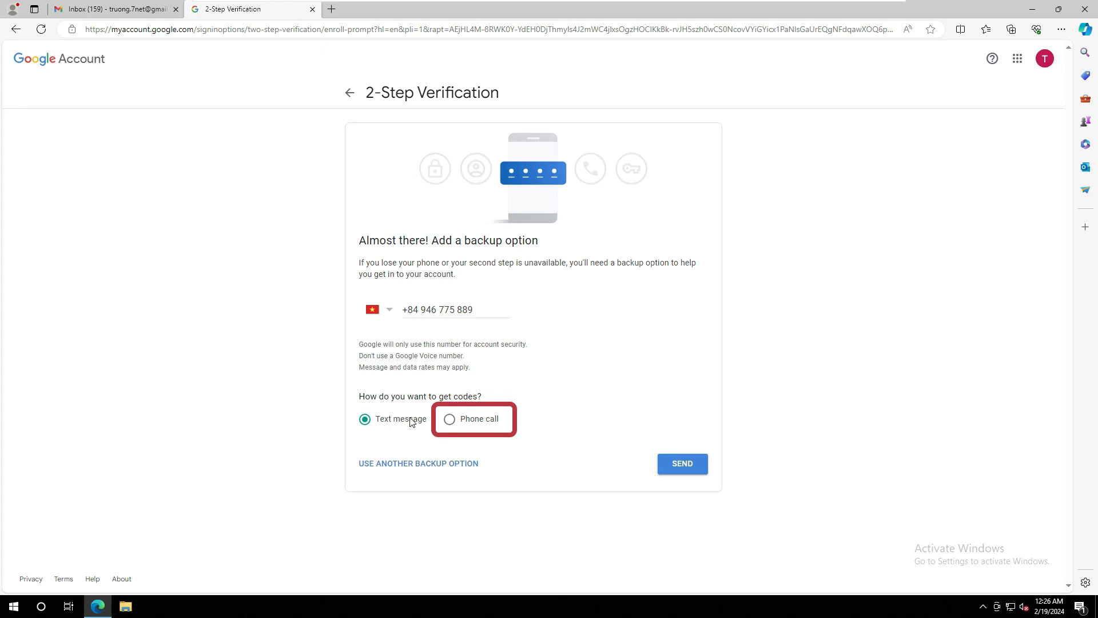
left_click(668, 466)
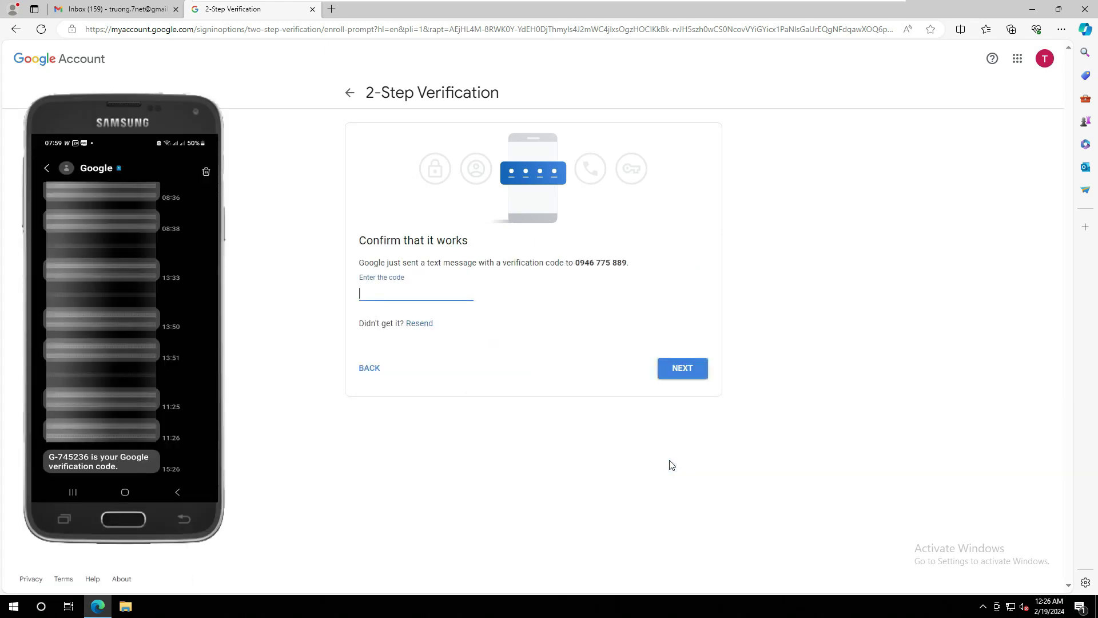
left_click(674, 372)
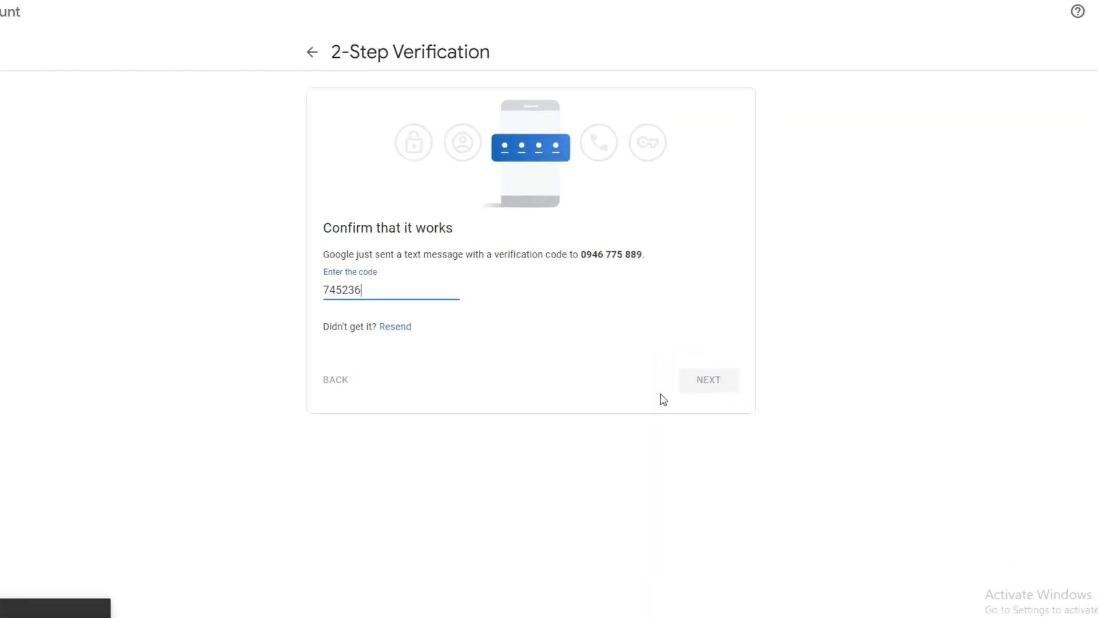
- Turn on 2-Step Verification and confirm its status shows ON
left_click_drag(324, 227, 490, 225)
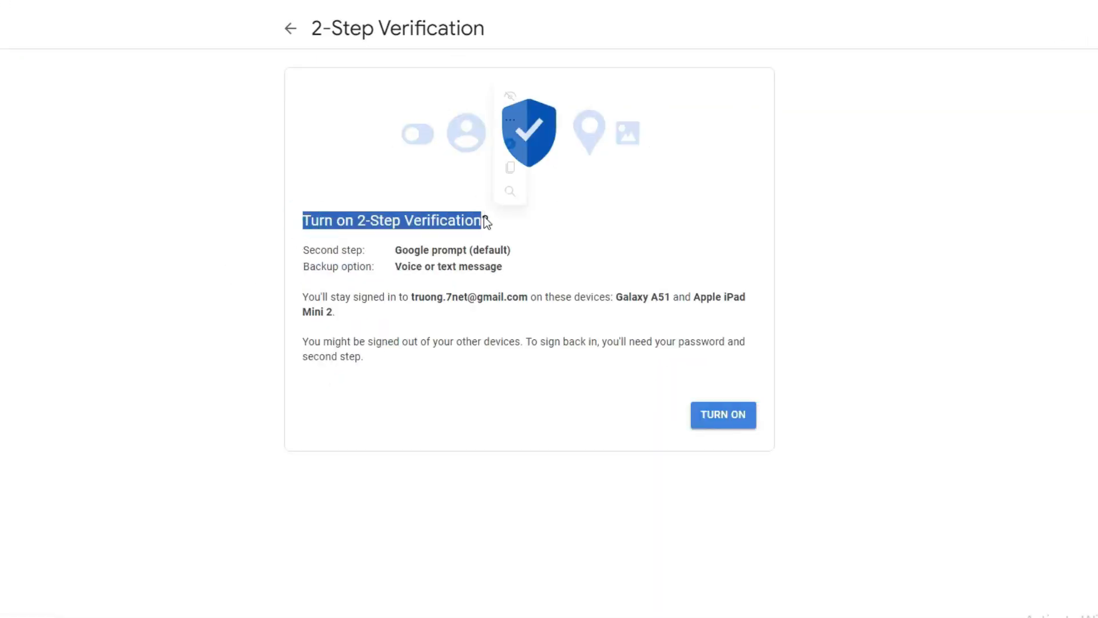
left_click(732, 413)
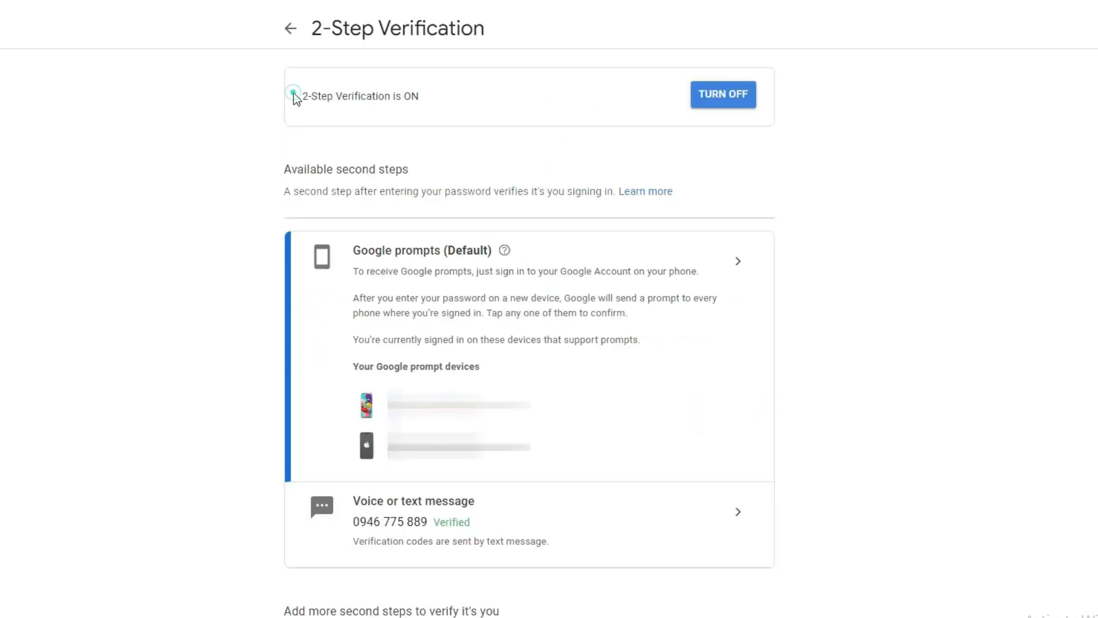
left_click_drag(294, 96, 419, 97)
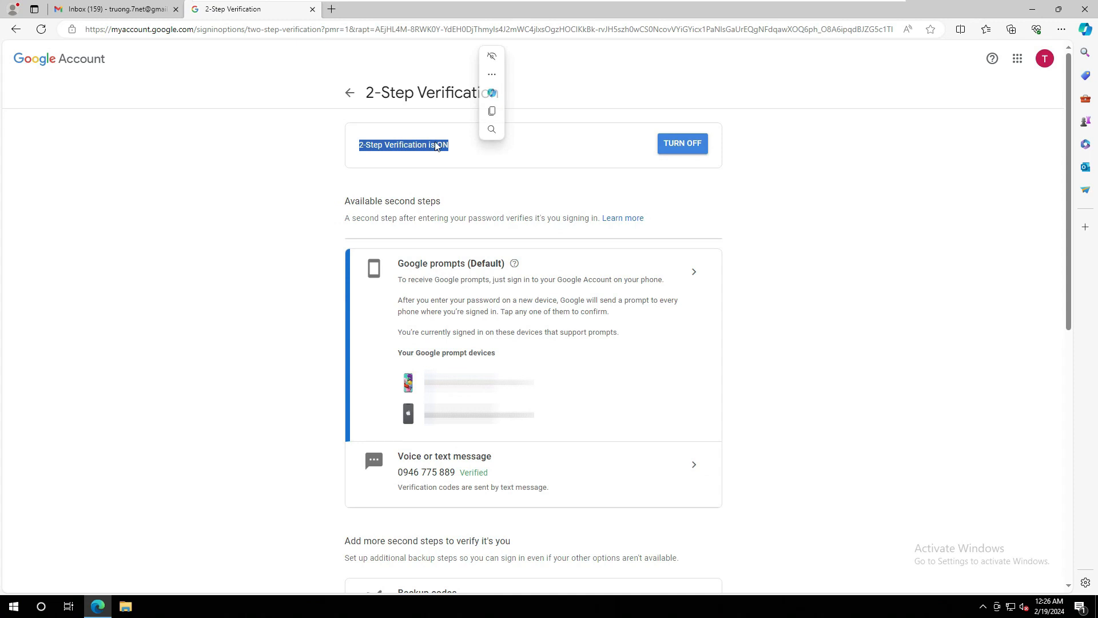
left_click(798, 205)
scroll(750, 235, "down", 8)
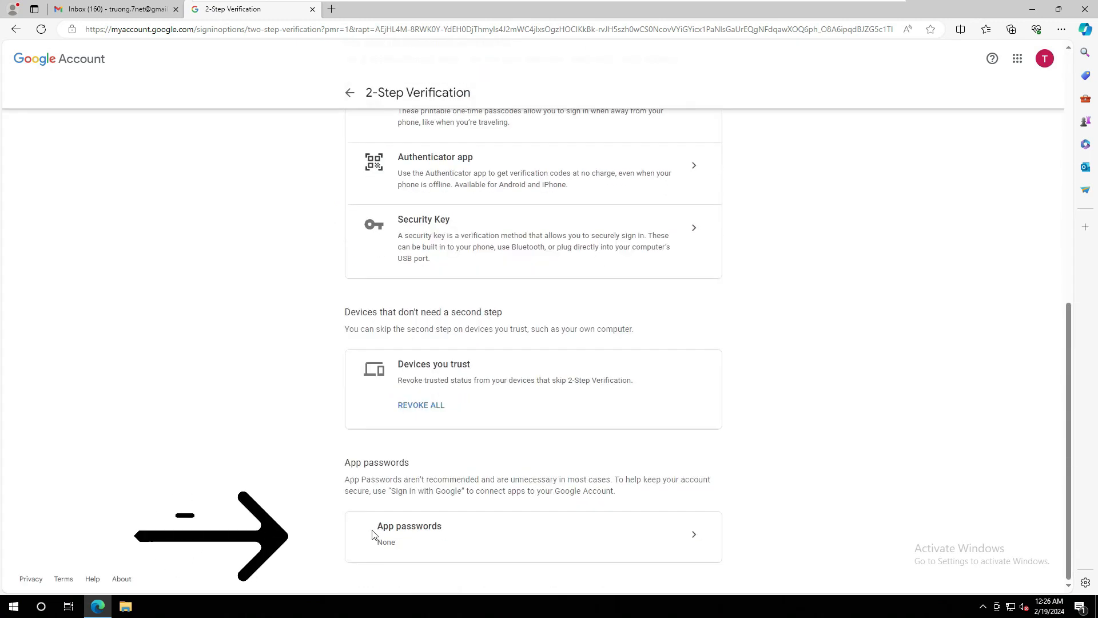
- Create an app password named 'outlook password'
left_click(402, 524)
triple_click(402, 525)
left_click(791, 472)
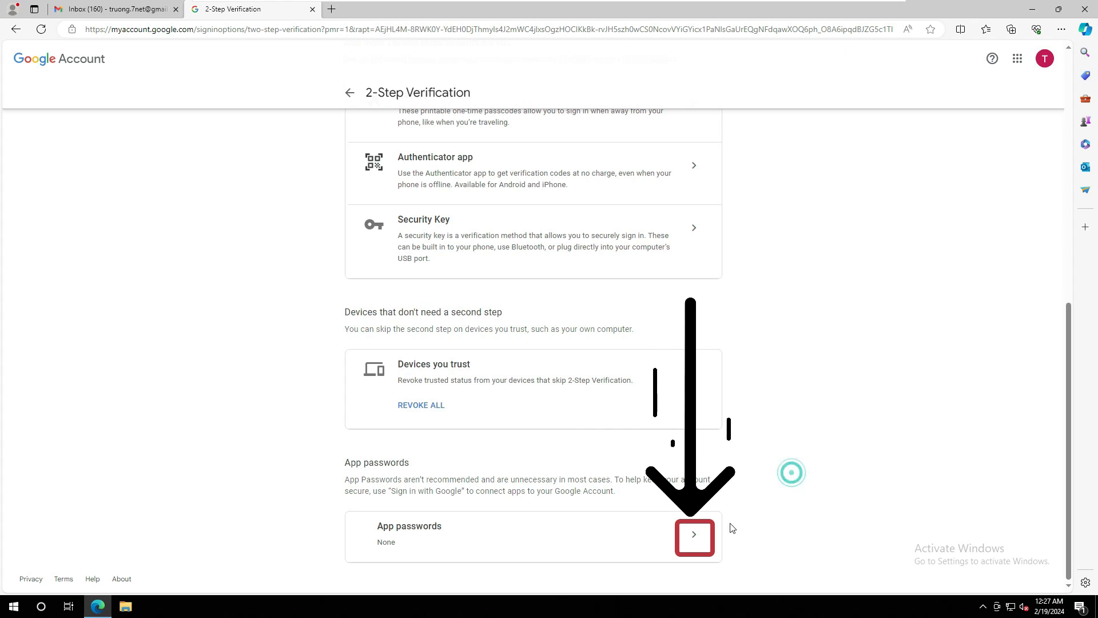
left_click(691, 537)
left_click(393, 437)
left_click(344, 306)
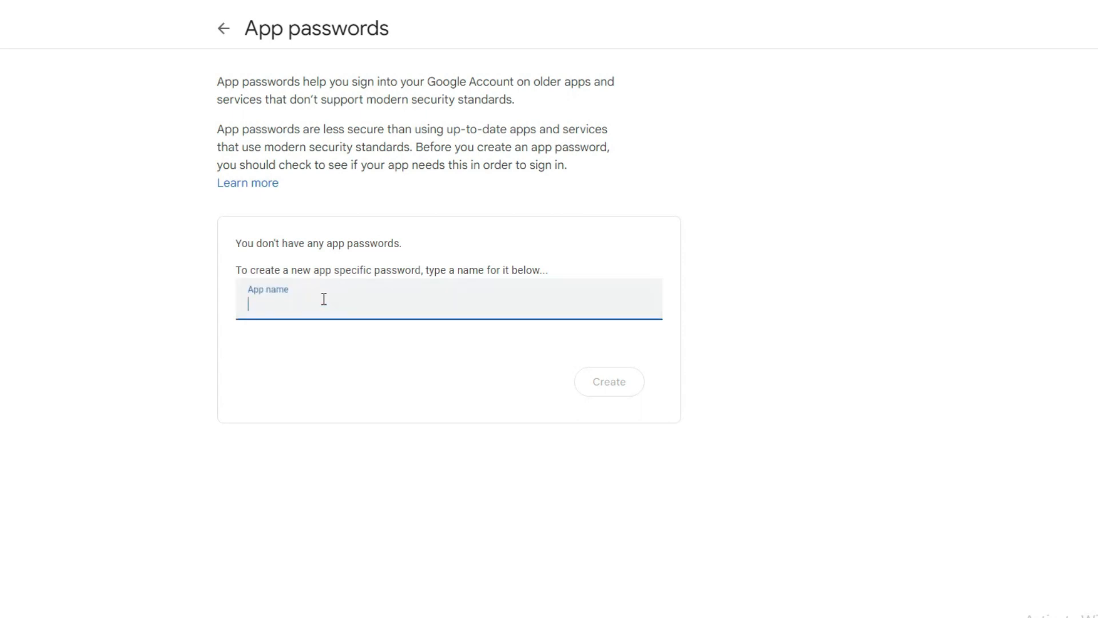
type("outlook password")
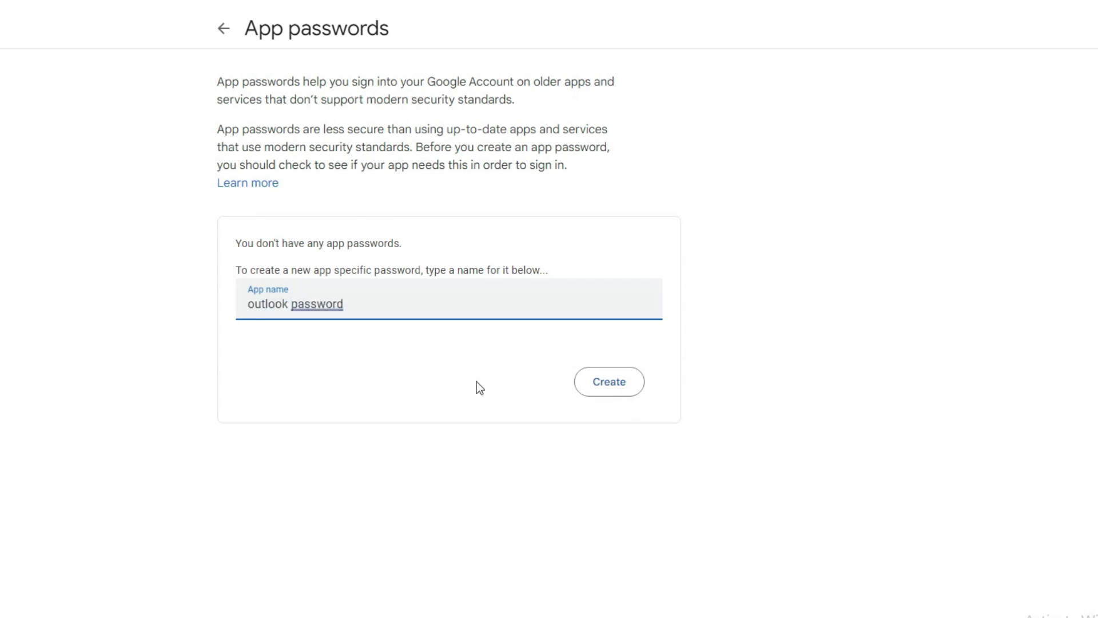
left_click(604, 382)
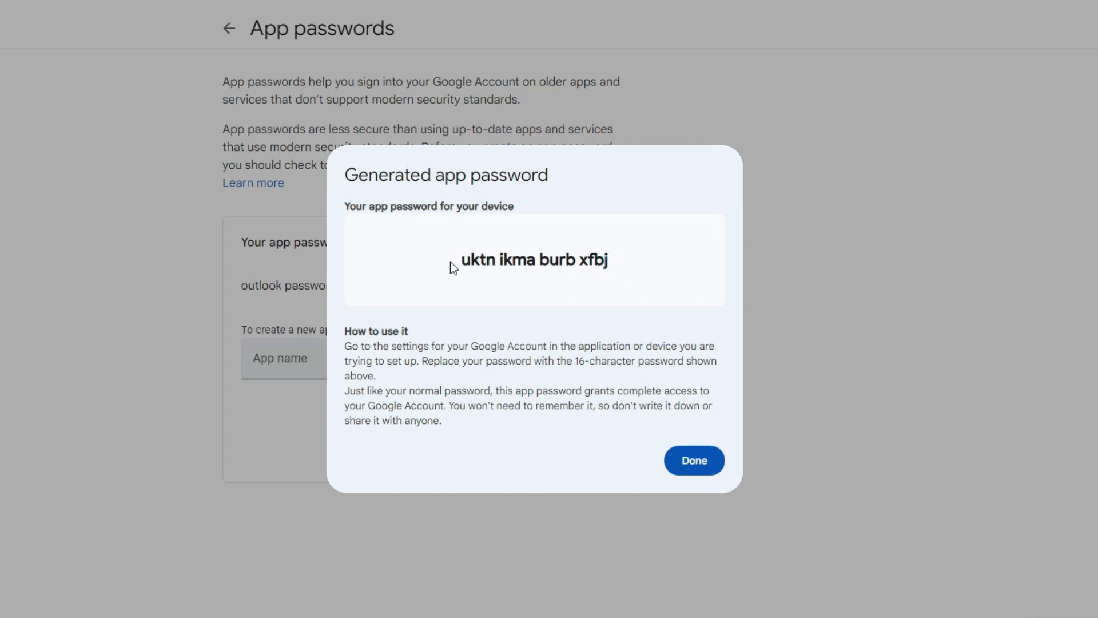
- Copy the generated app password, close its dialog, and minimise the browser
left_click_drag(458, 260, 620, 257)
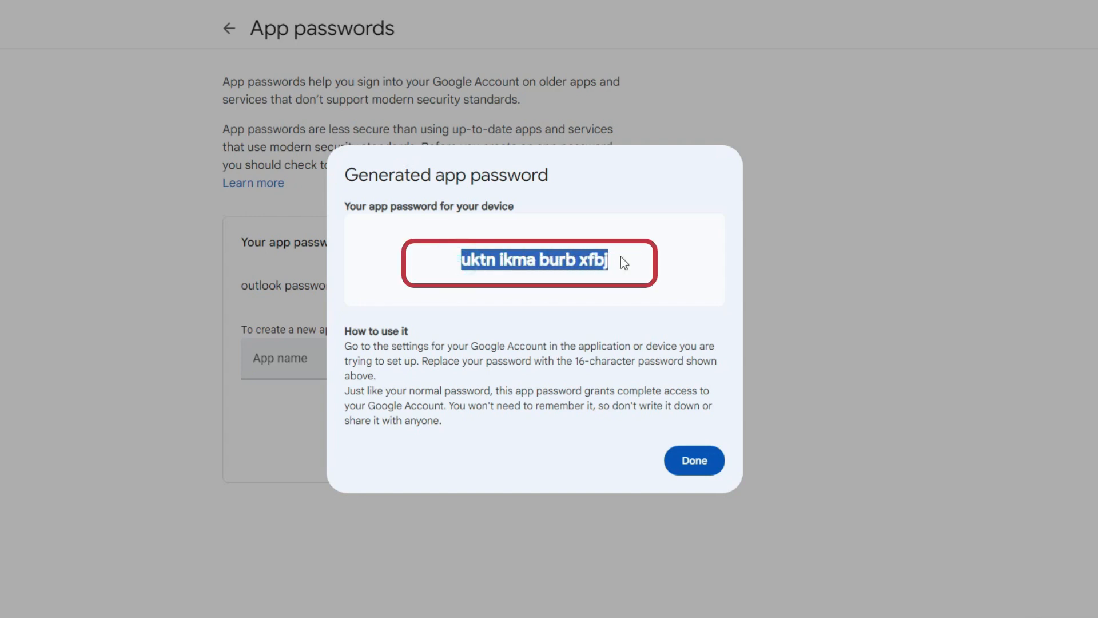
left_click_drag(439, 247, 613, 250)
right_click(570, 256)
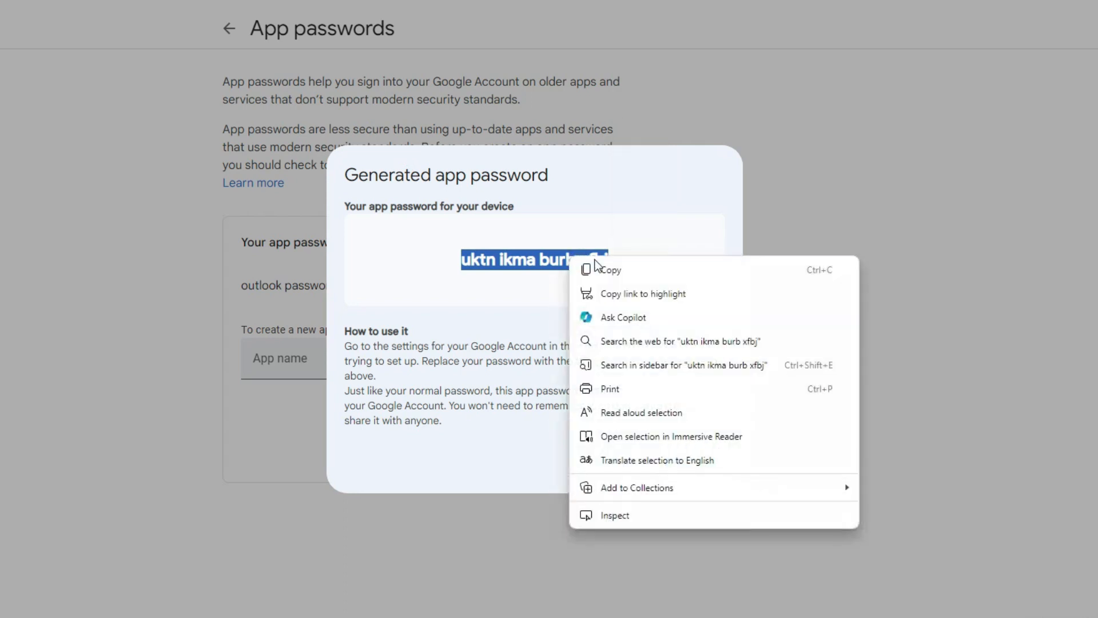
left_click(585, 267)
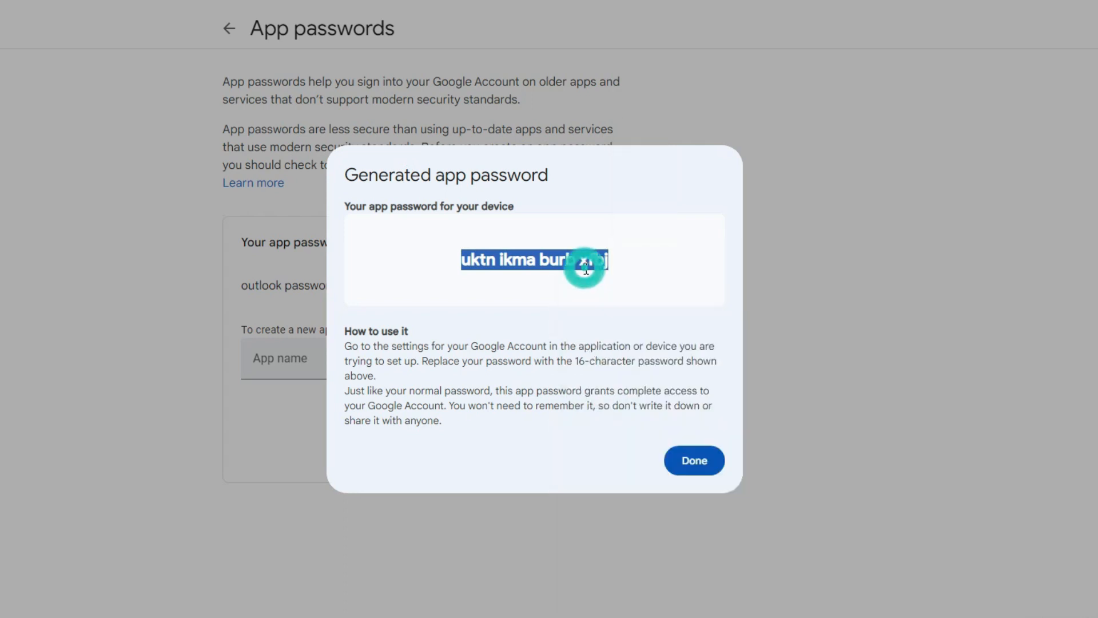
left_click(698, 462)
left_click(779, 341)
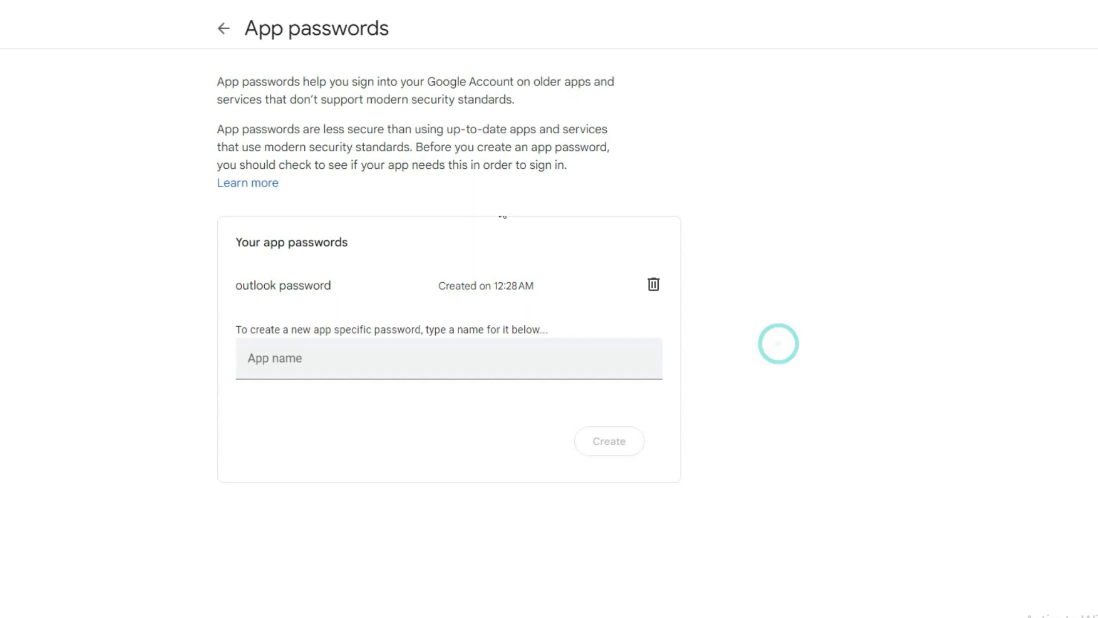
left_click(223, 28)
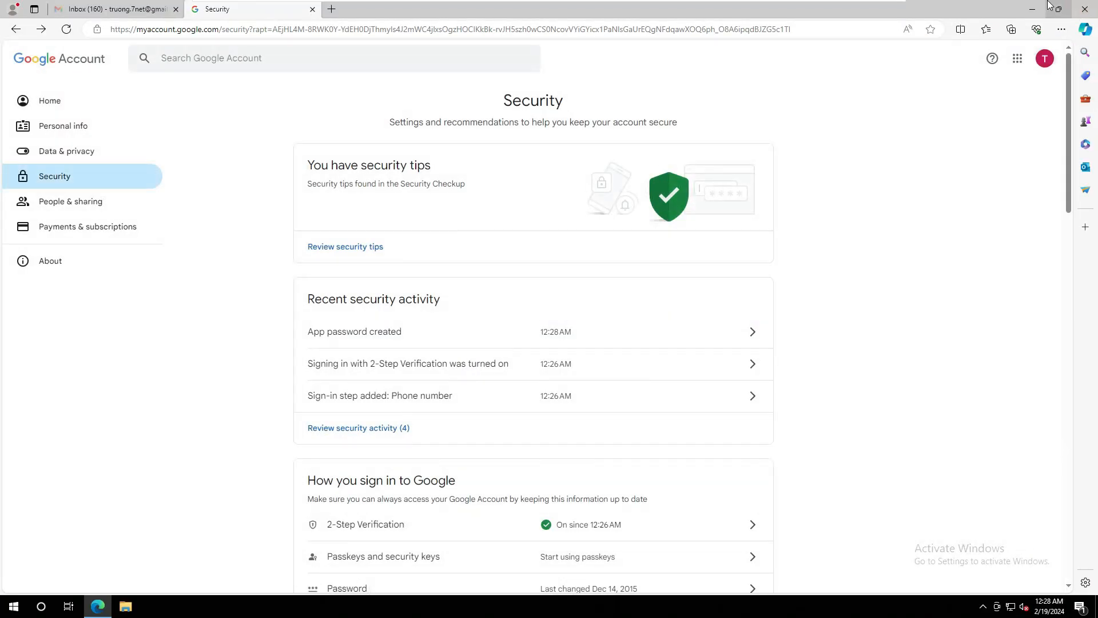
left_click(1034, 13)
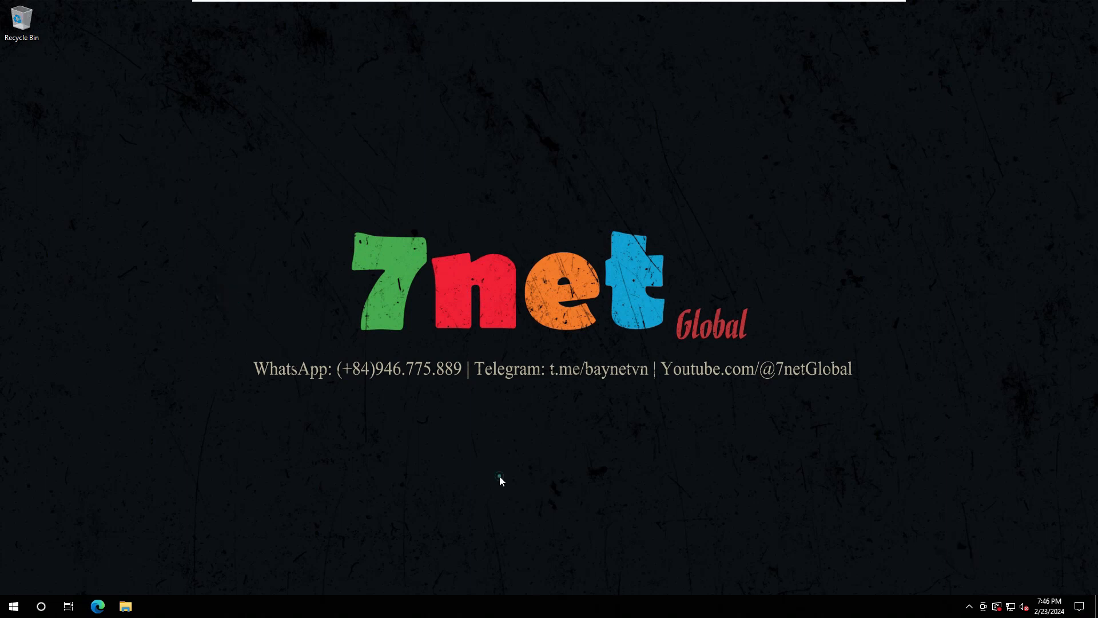
- Open 'email POP manual' from the Downloads folder in Notepad
left_click(163, 420)
left_click(233, 306)
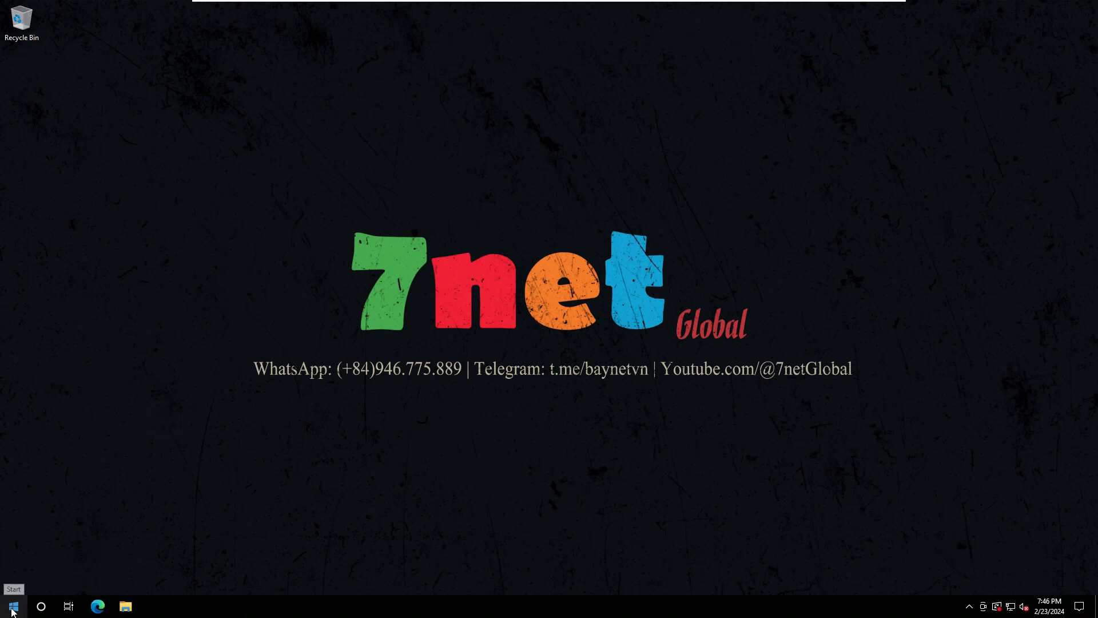
left_click(125, 605)
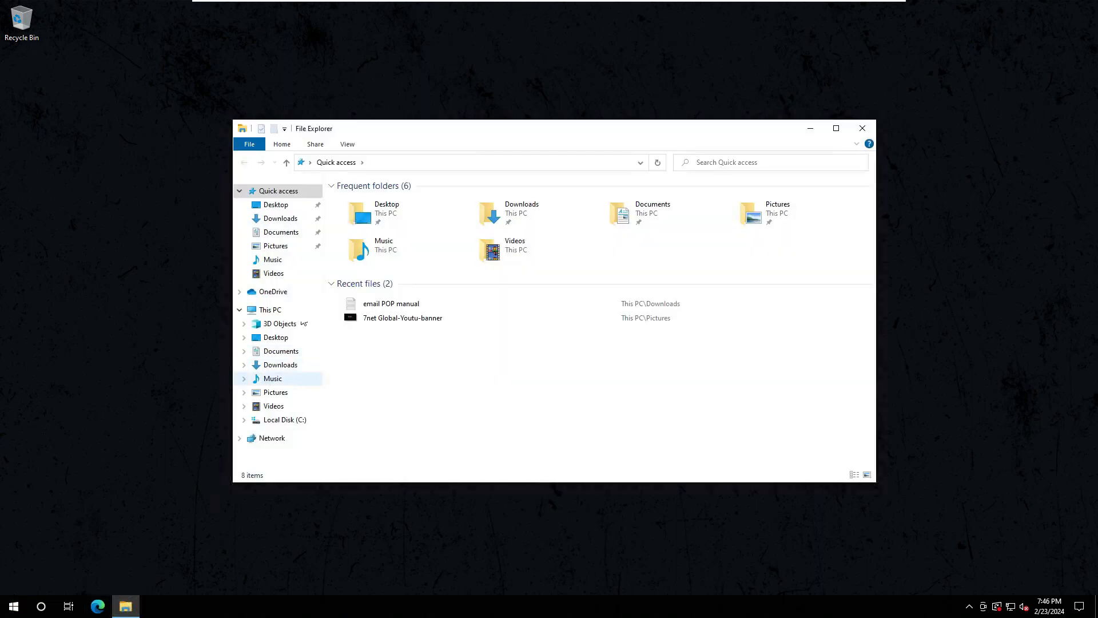
left_click(283, 217)
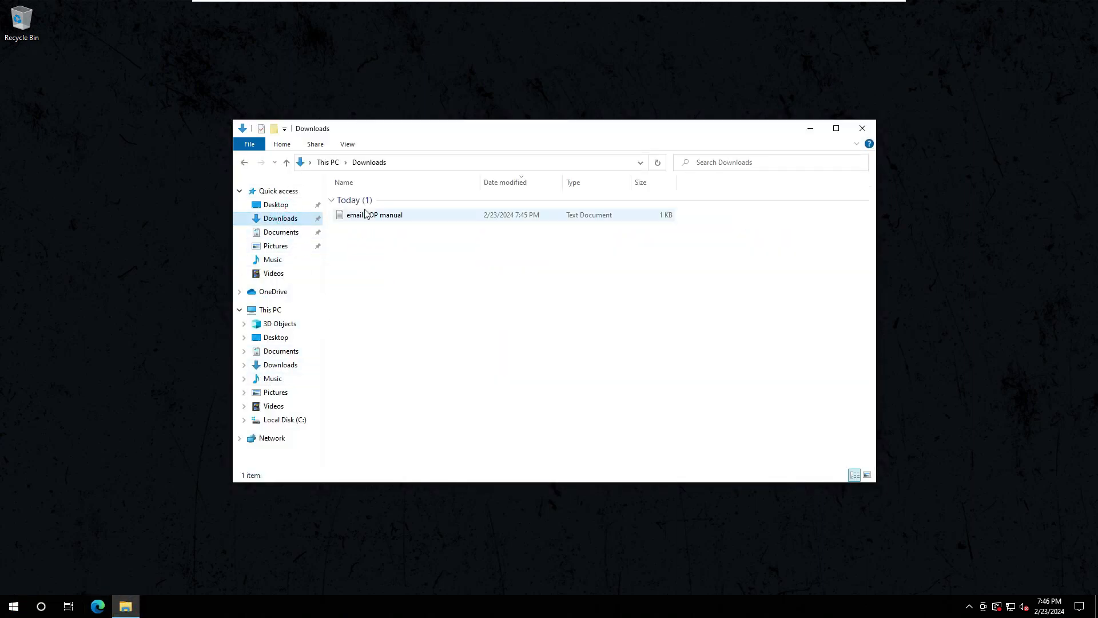
double_click(369, 215)
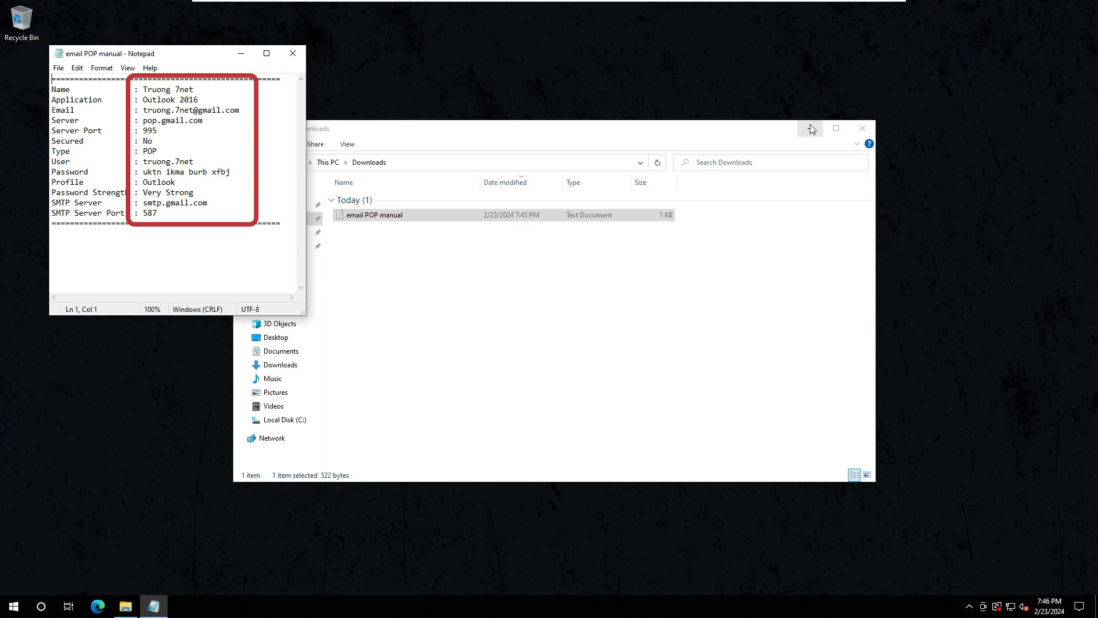
left_click(810, 128)
- Highlight the SMTP lines and the 'Type : POP' line in the notes
left_click_drag(176, 215, 132, 192)
left_click(147, 164)
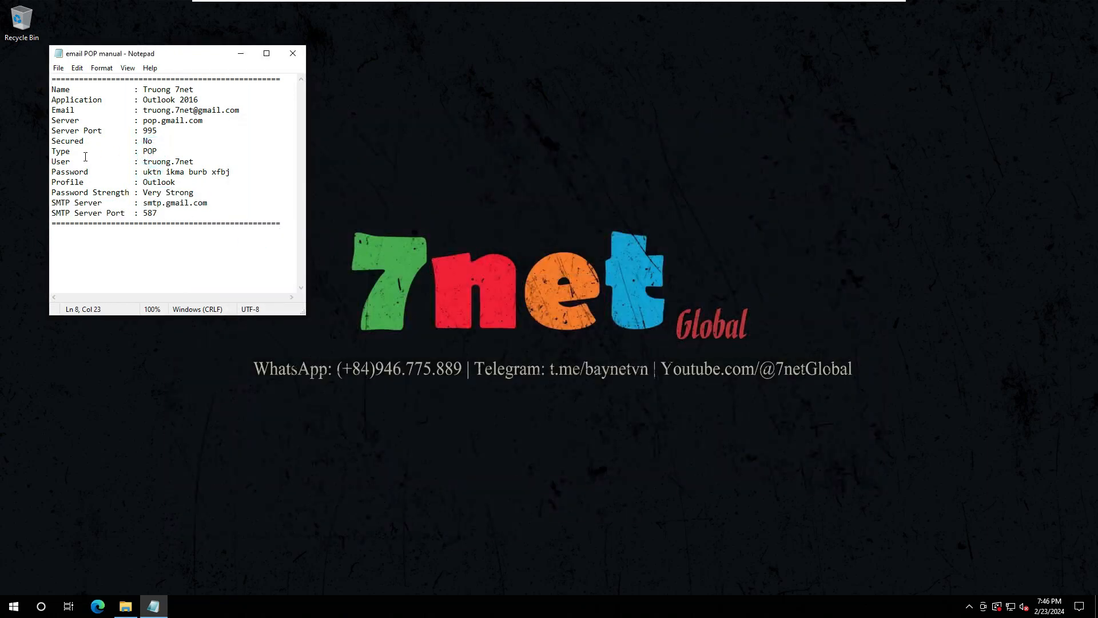
left_click_drag(51, 151, 153, 152)
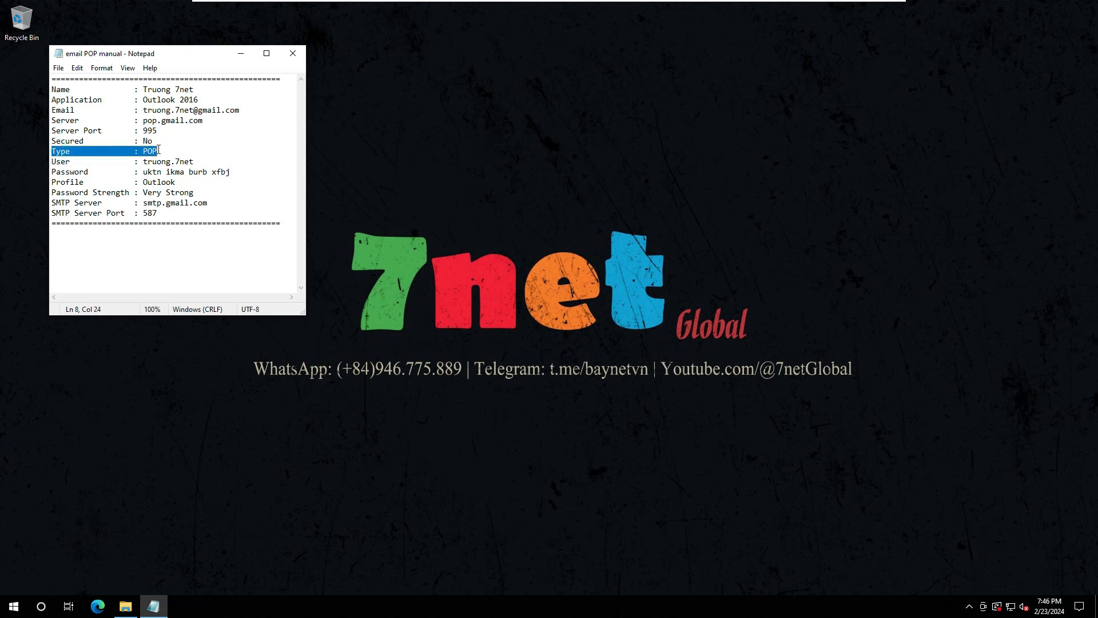
left_click(197, 172)
left_click(112, 520)
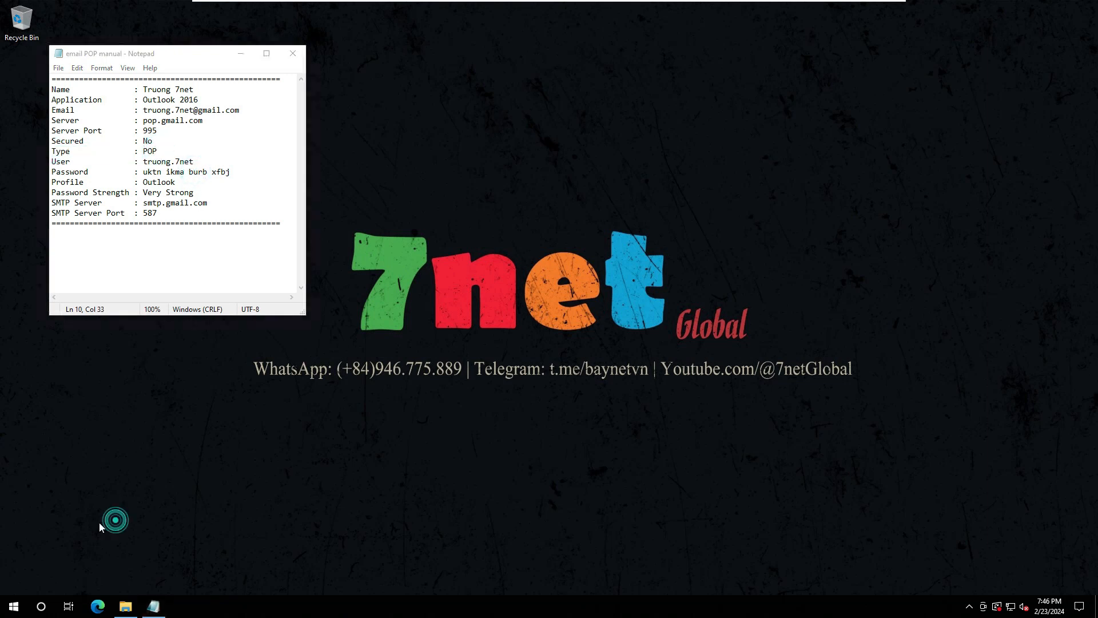
left_click(14, 606)
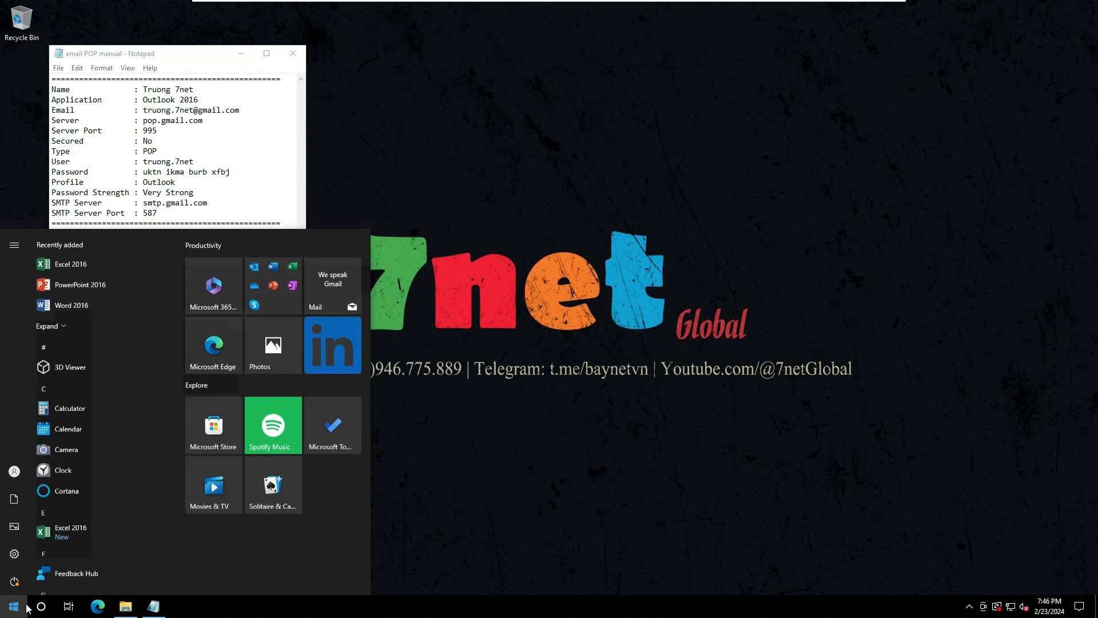
- Launch Outlook 2016 from search and agree to set up an email account
type("outloo")
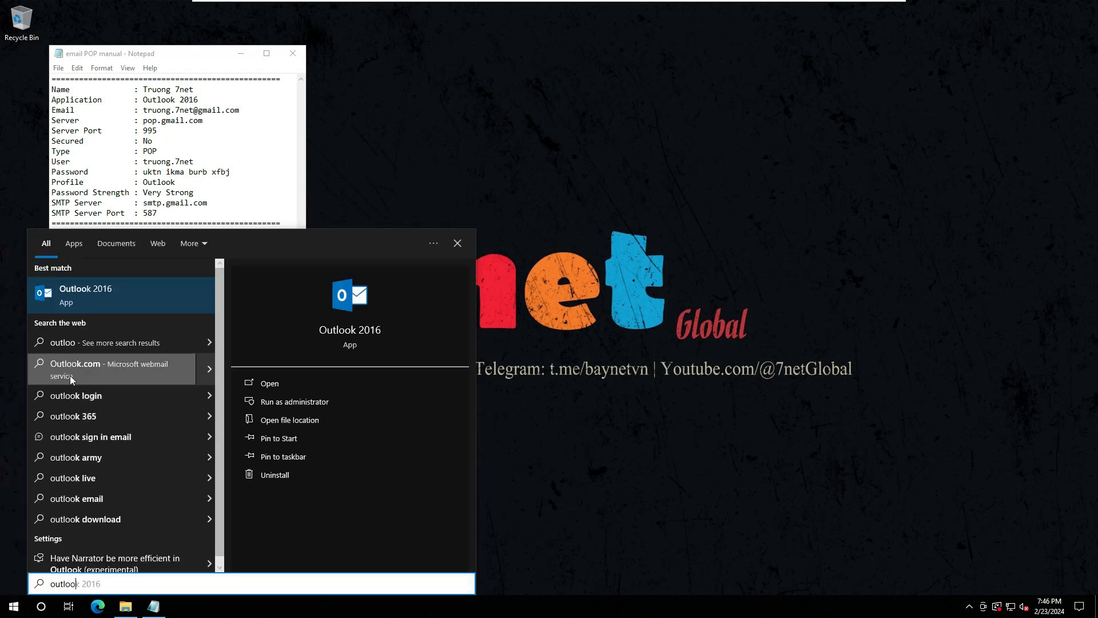
left_click(95, 297)
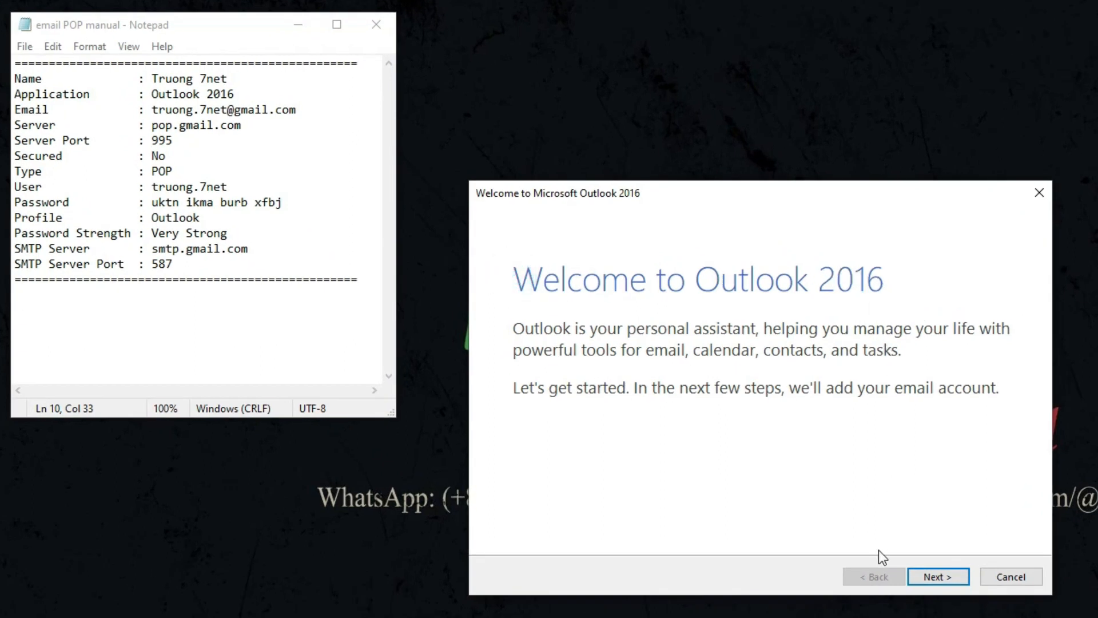
left_click(938, 576)
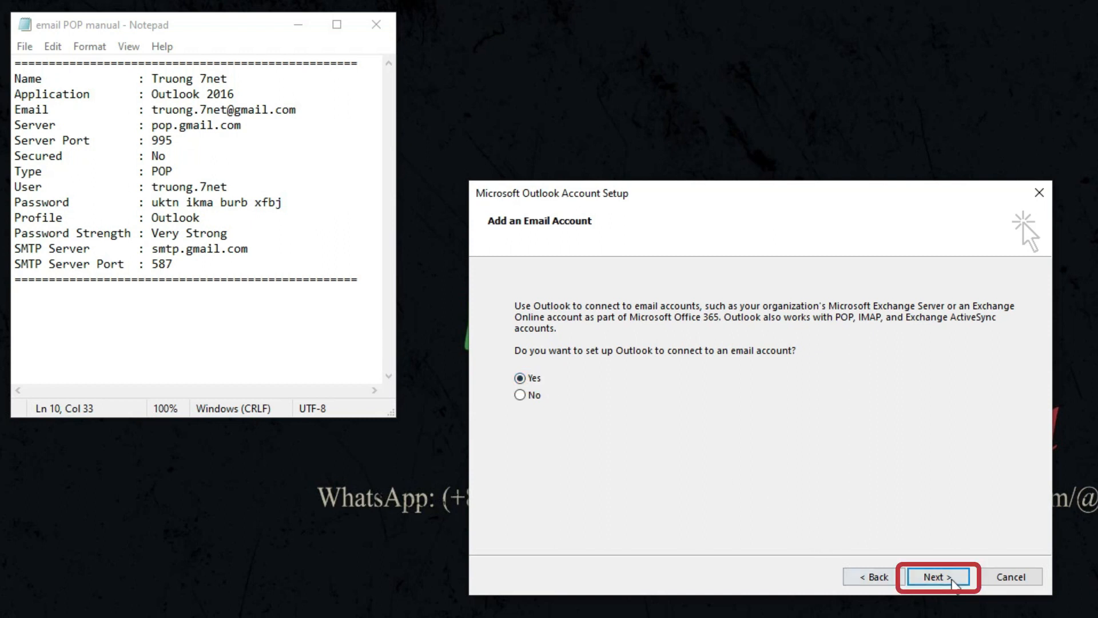
left_click(938, 578)
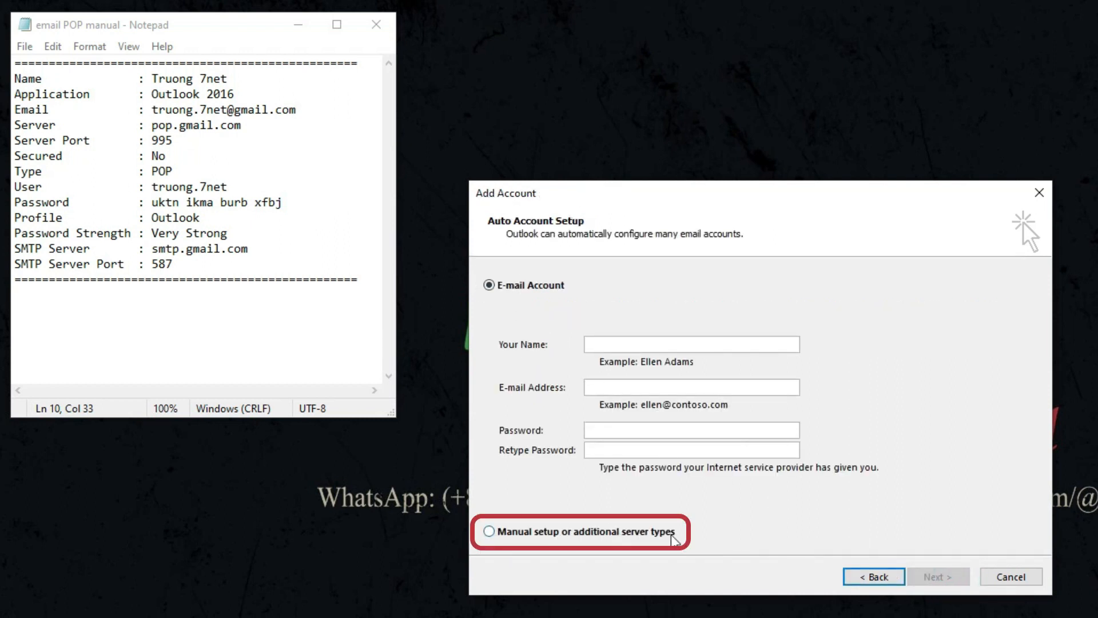
- Choose manual setup with the POP or IMAP service type
left_click(489, 531)
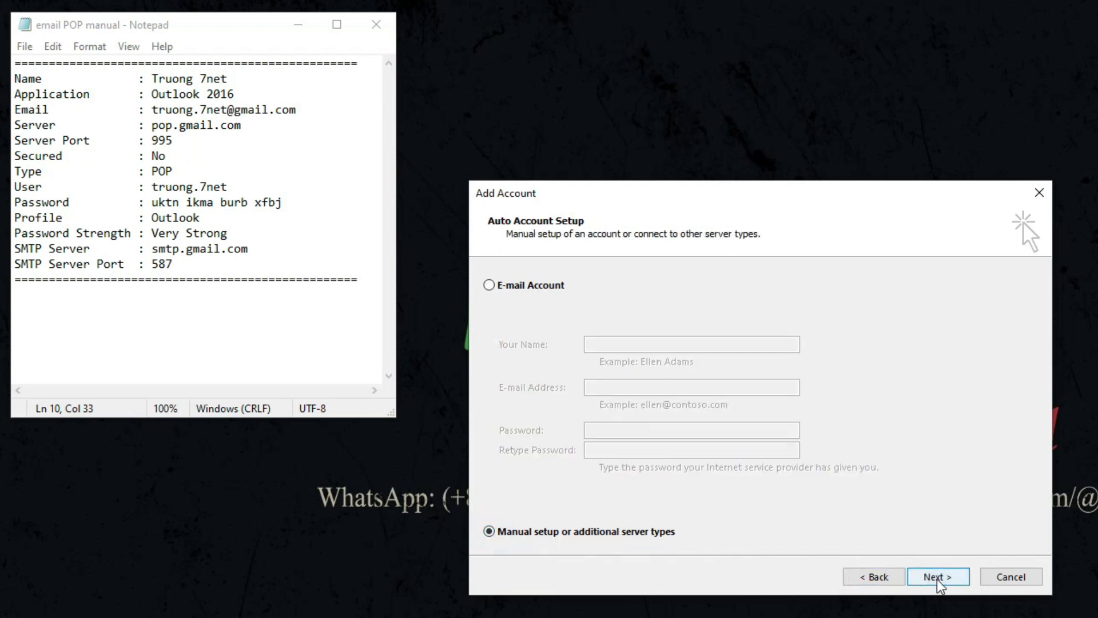
left_click(933, 577)
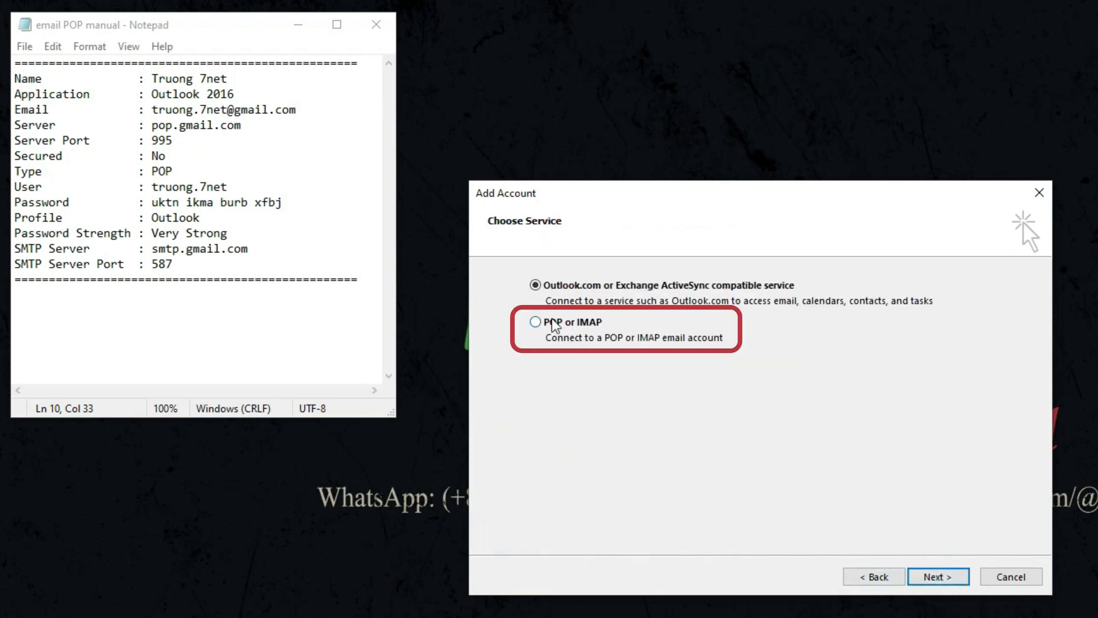
left_click(538, 324)
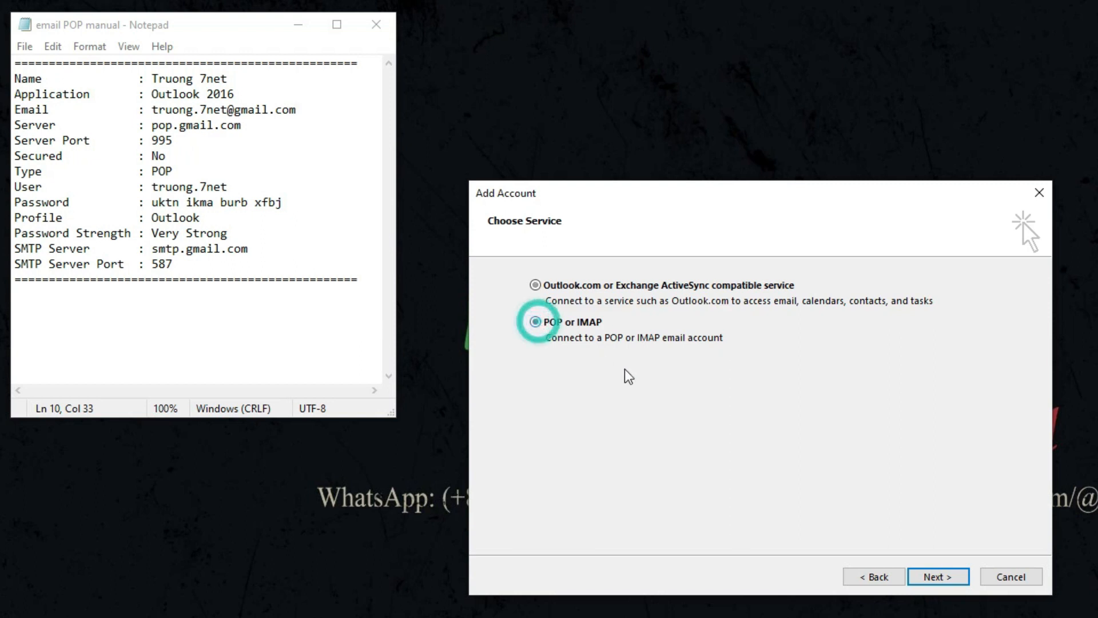
left_click(938, 578)
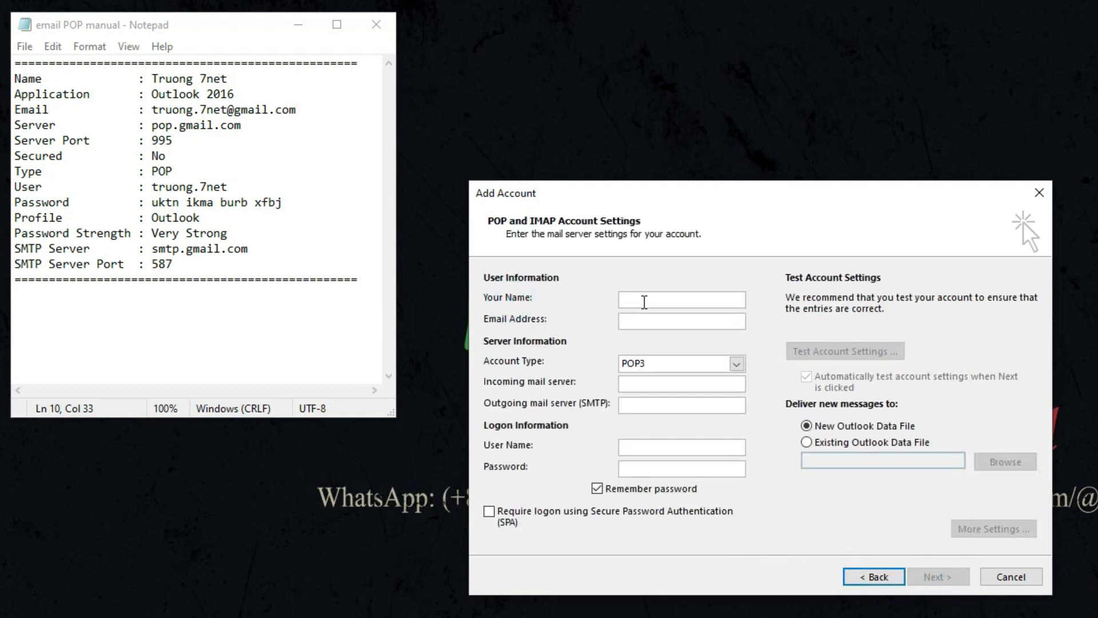
- Enter the account holder's display name and paste the Gmail address from the notes
left_click(643, 301)
type("T")
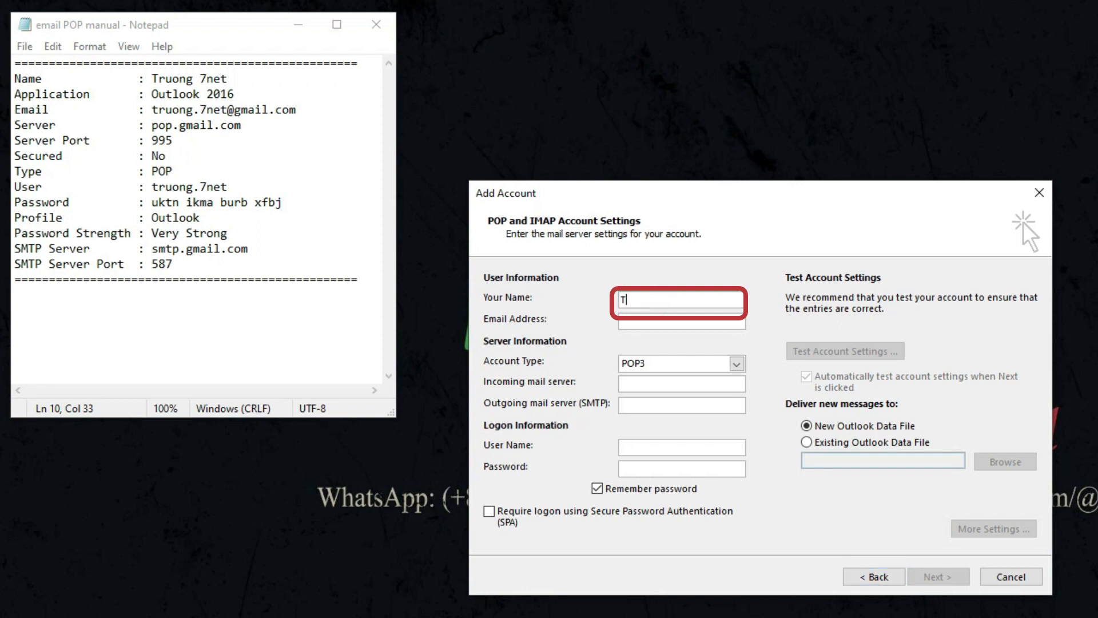
type("ruong 7net")
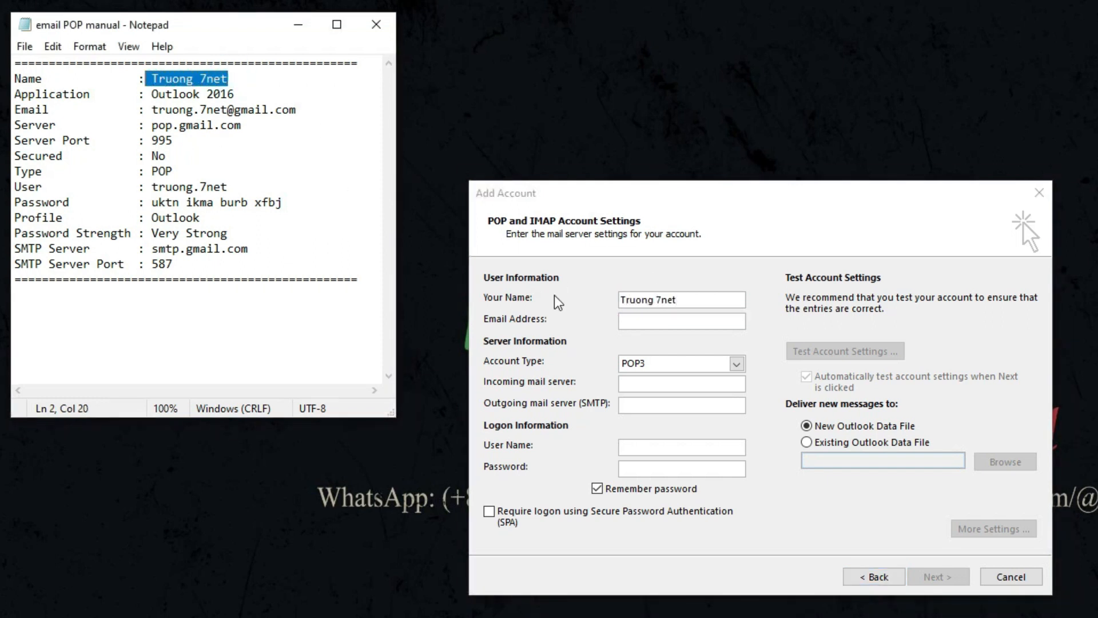
left_click(555, 317)
left_click(642, 320)
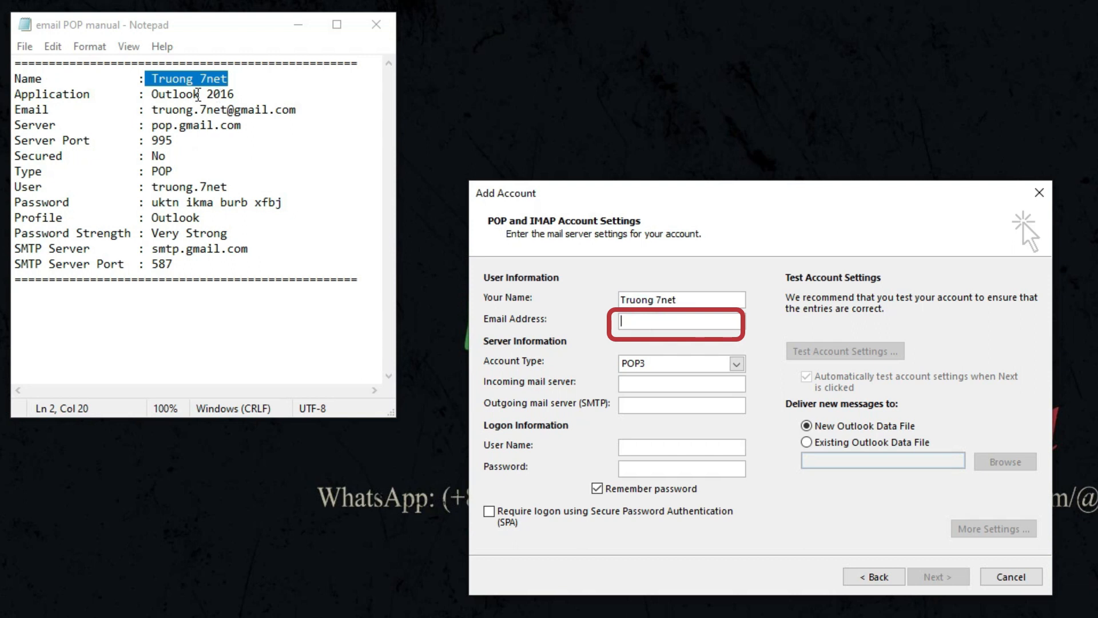
left_click(153, 109)
left_click_drag(163, 111, 297, 109)
right_click(262, 110)
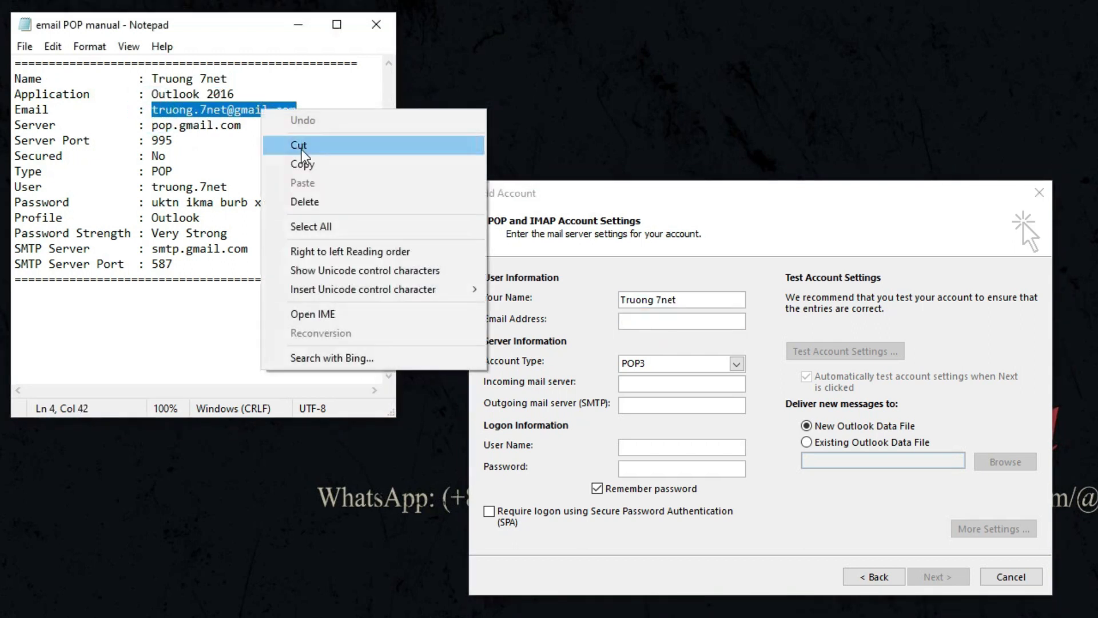
left_click(298, 160)
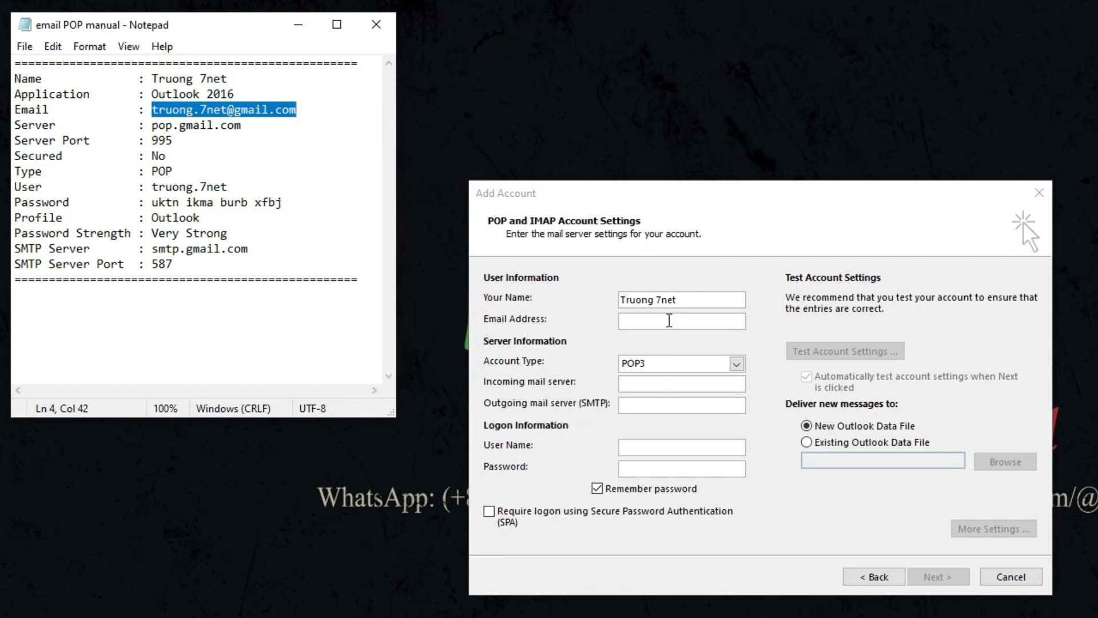
left_click(670, 321)
key("ctrl+v")
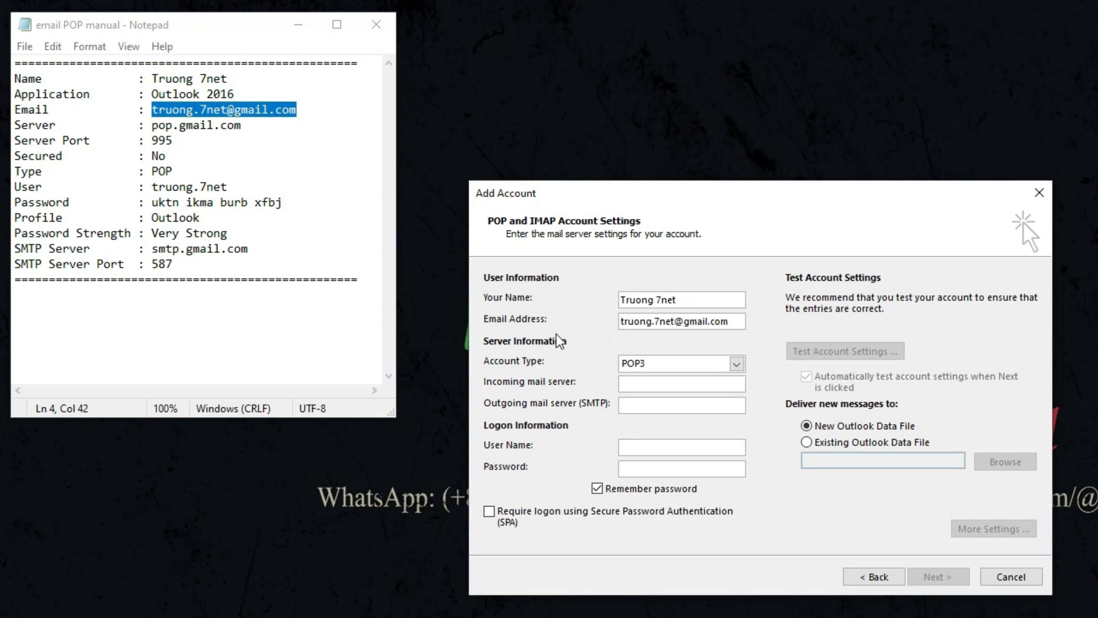
- Set the account type to POP3 and the incoming mail server to pop.gmail.com
left_click(635, 365)
left_click(633, 379)
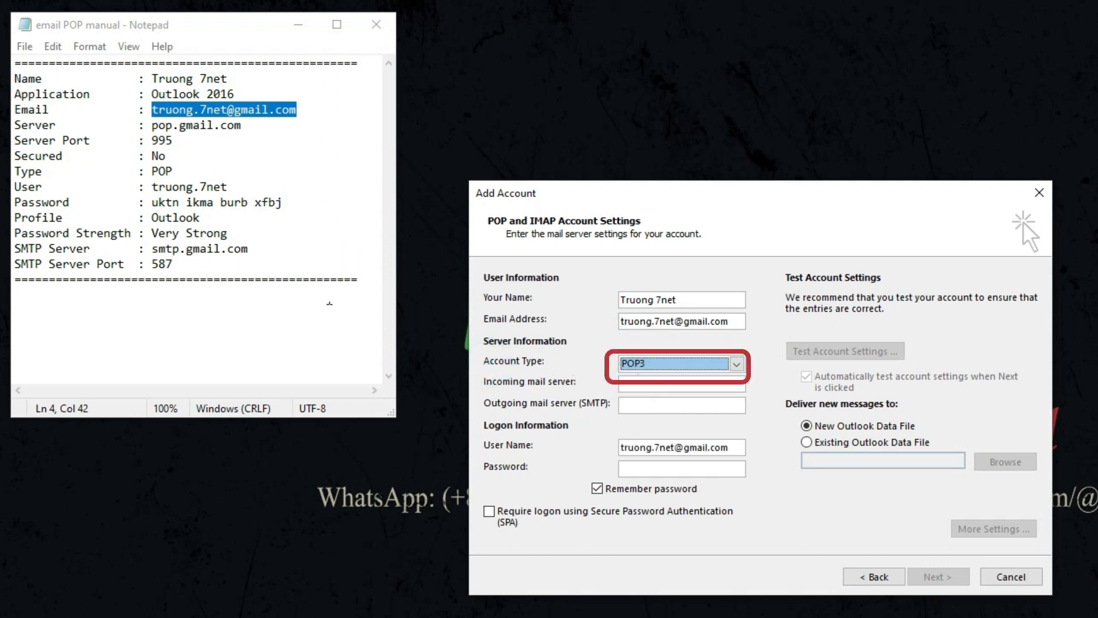
left_click_drag(21, 172, 173, 172)
left_click(633, 382)
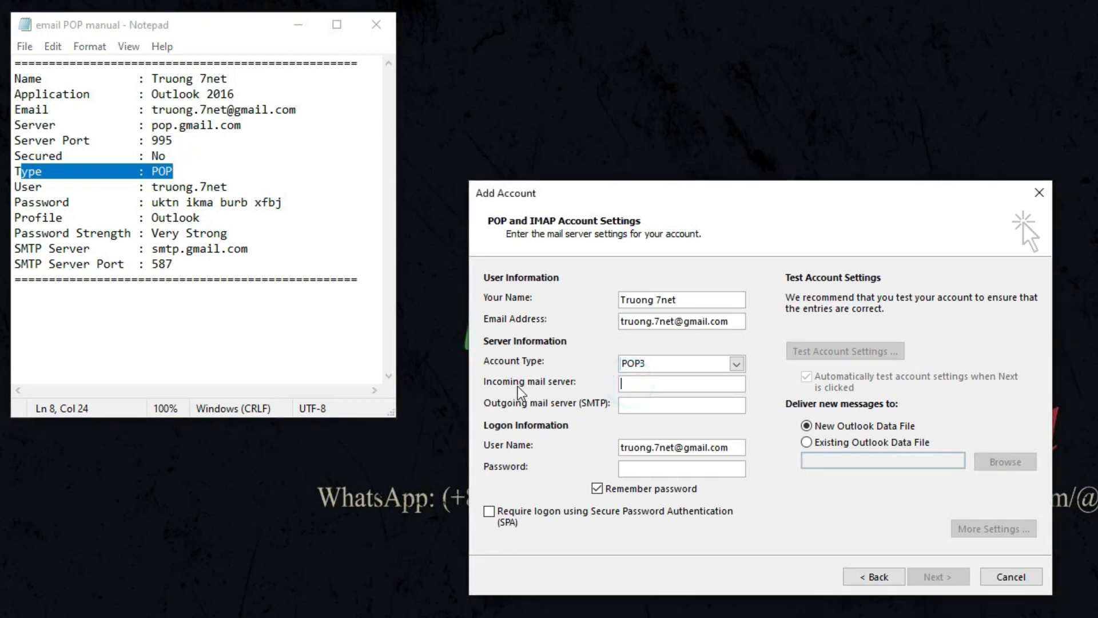
left_click(177, 200)
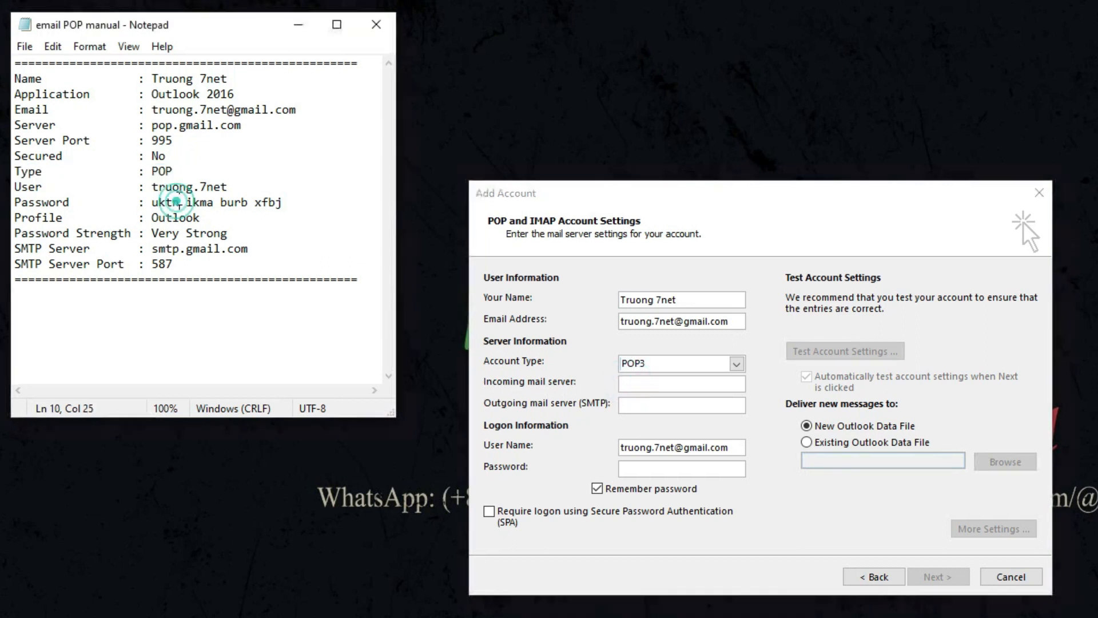
left_click_drag(152, 125, 241, 125)
right_click(194, 122)
left_click(229, 181)
left_click(634, 383)
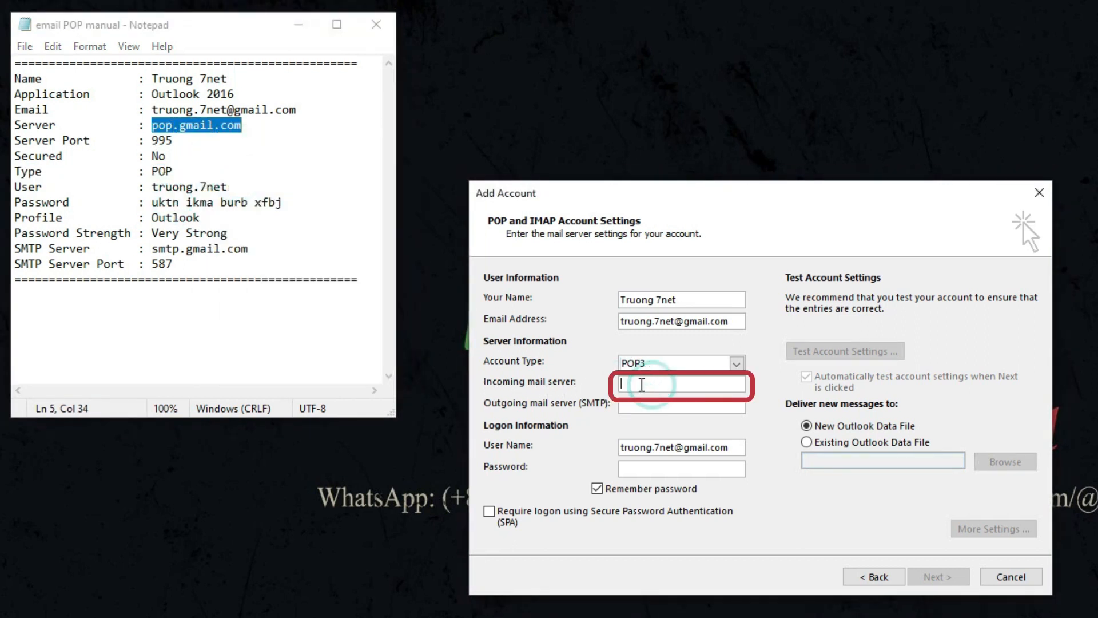
key("ctrl+v")
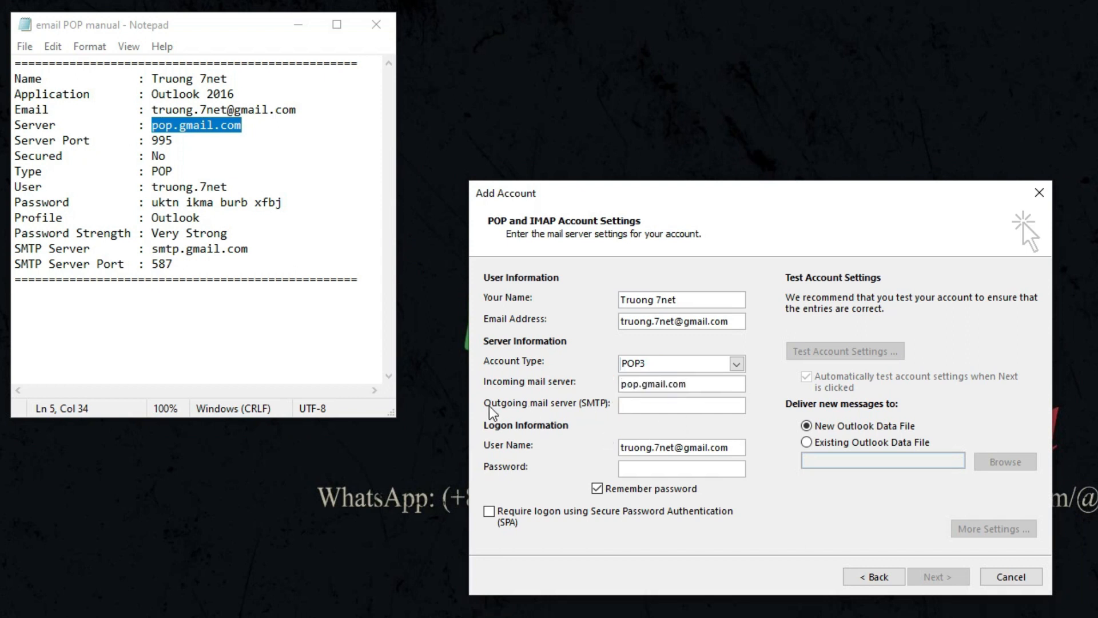
- Set the outgoing mail server to smtp.gmail.com, copied from the notes
left_click(632, 404)
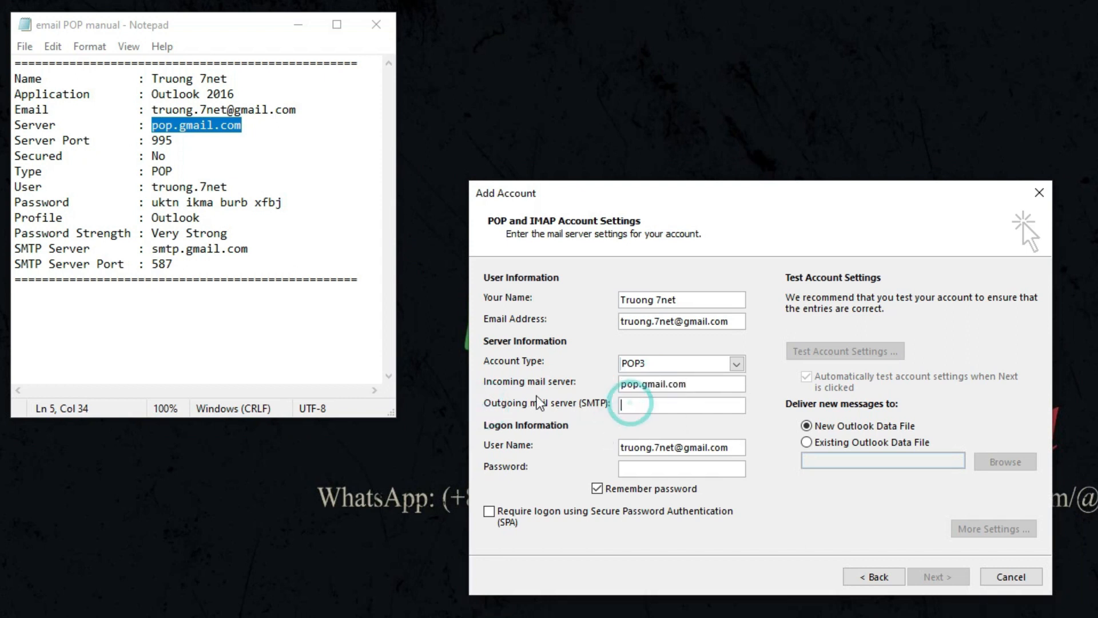
left_click_drag(152, 248, 248, 246)
right_click(231, 247)
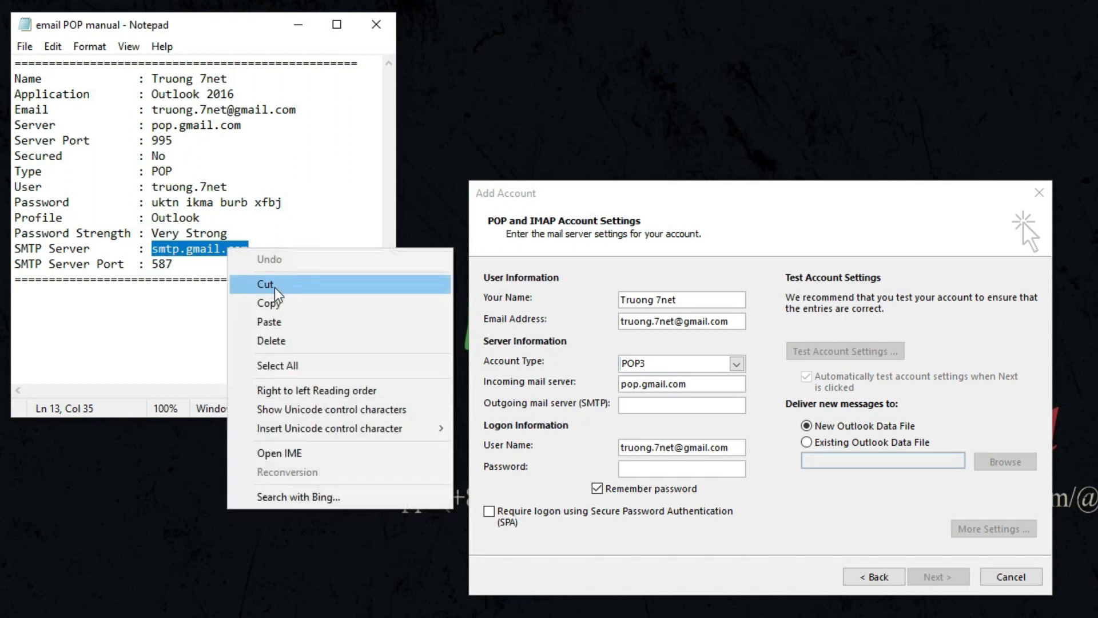
left_click(267, 299)
key("alt+Tab")
left_click(635, 402)
key("ctrl+v")
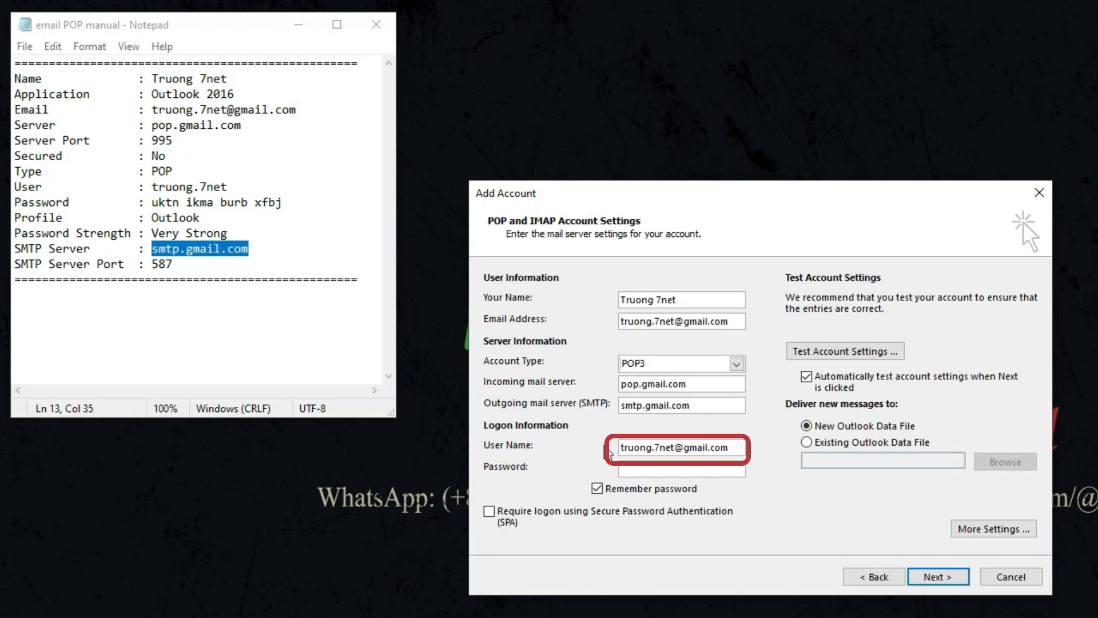
- Remove the domain from the User Name so only the account name remains
left_click_drag(674, 447, 759, 452)
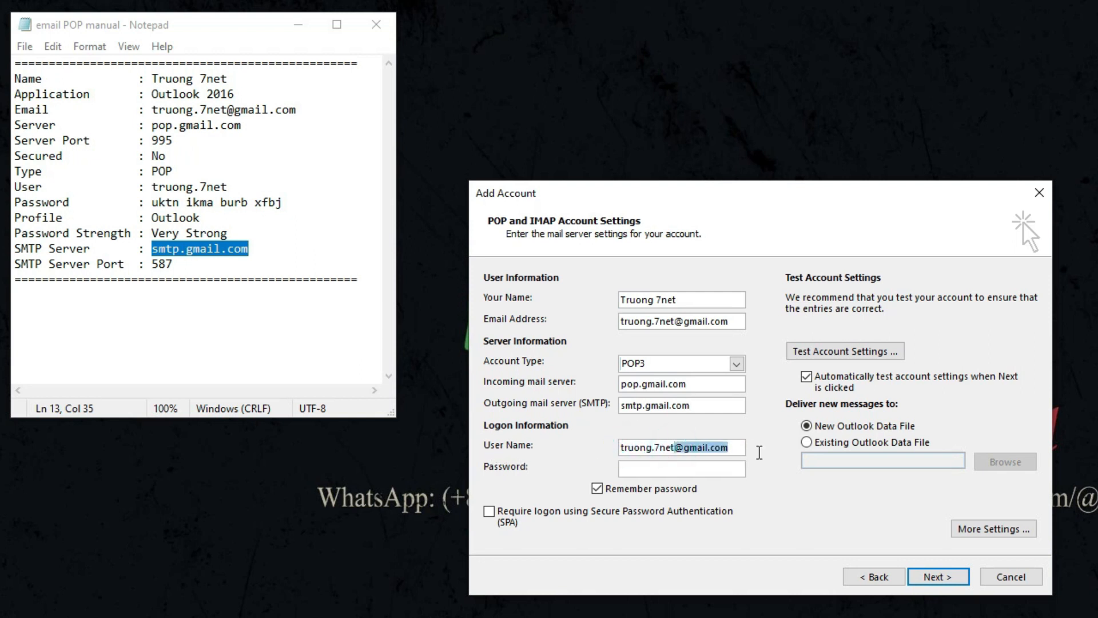
key("BackSpace")
left_click_drag(689, 444, 585, 448)
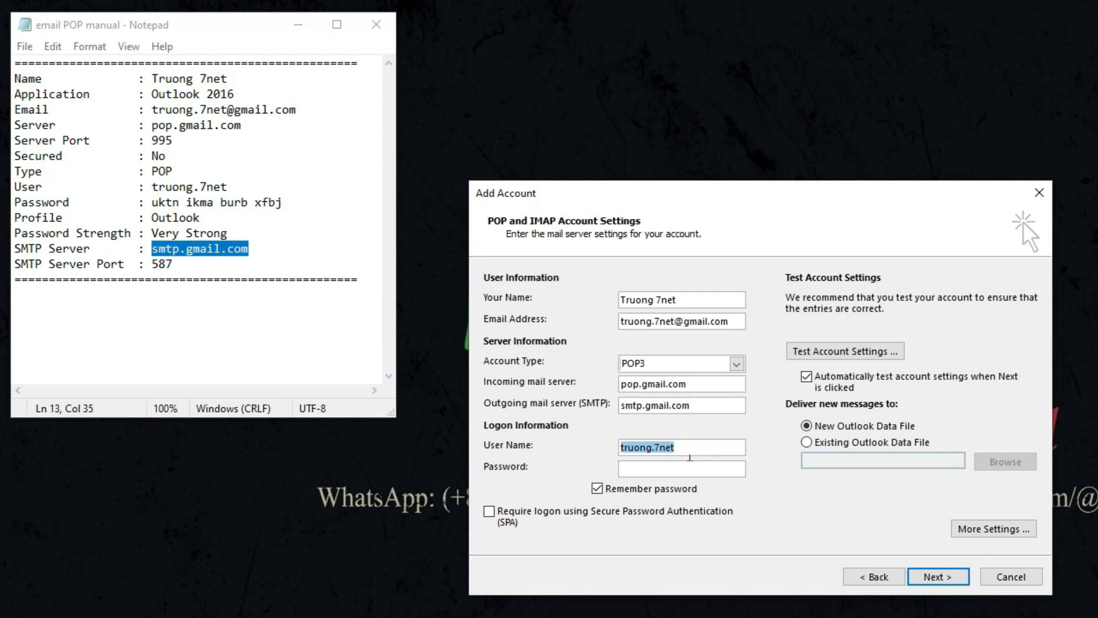
left_click(691, 448)
left_click_drag(18, 185, 228, 187)
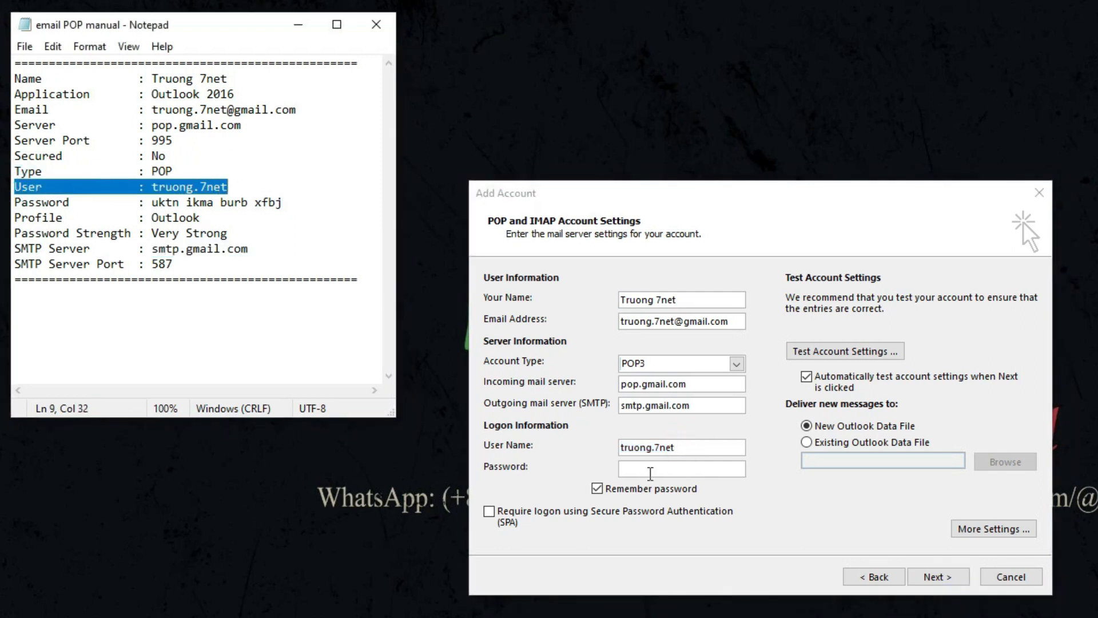
left_click(648, 469)
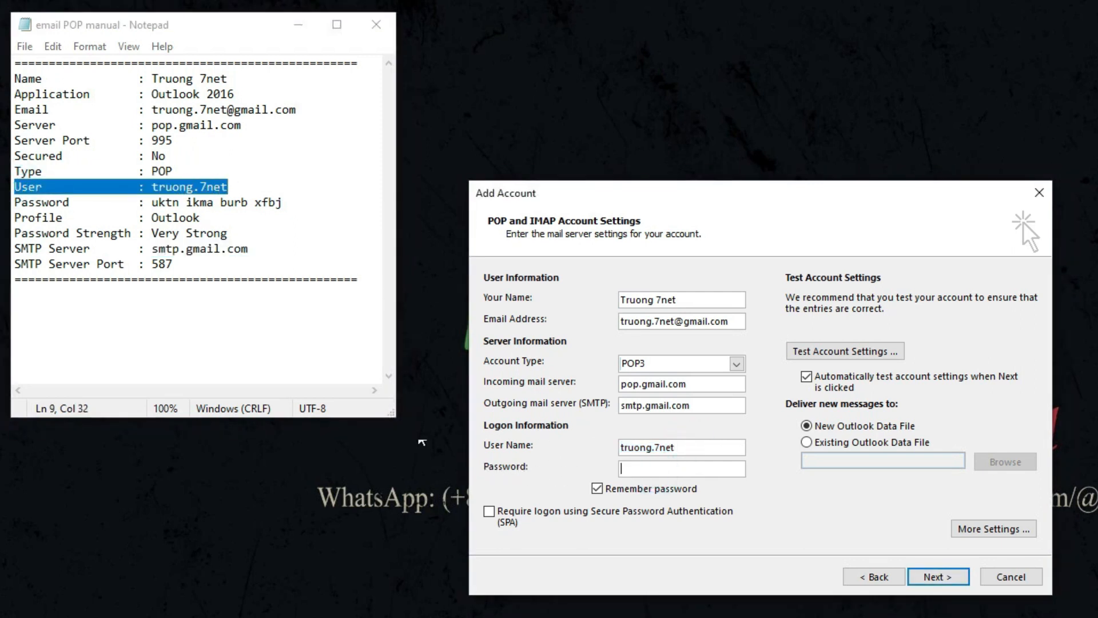
- Paste the password from the notes into the Password field and open More Settings
left_click(178, 219)
left_click_drag(19, 205, 288, 203)
left_click(165, 201)
right_click(259, 204)
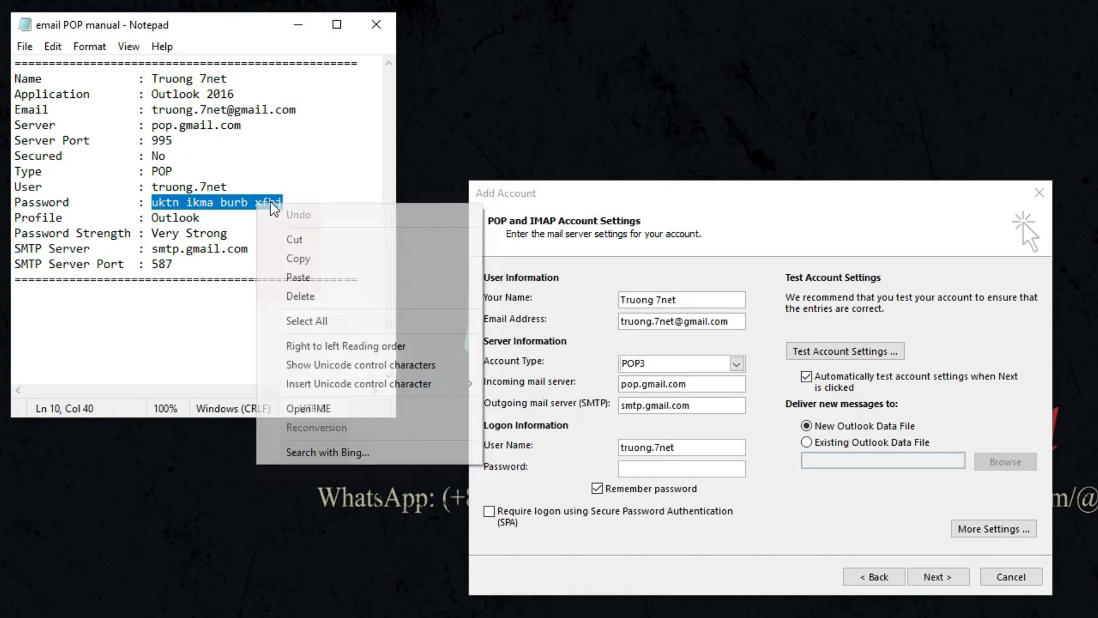
left_click(301, 265)
left_click(649, 467)
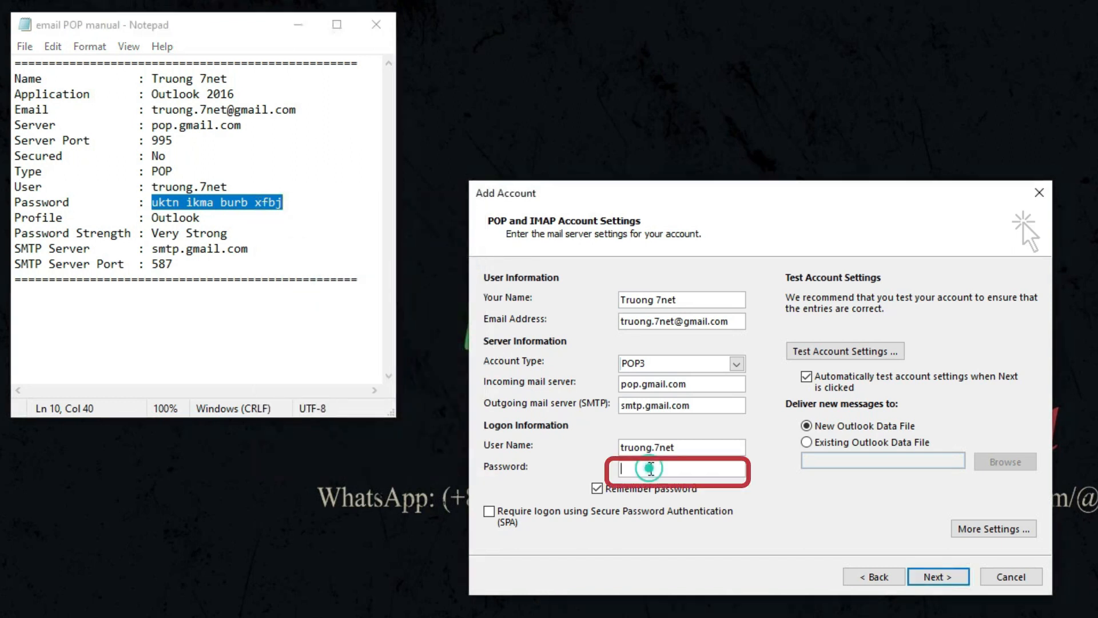
key("ctrl+v")
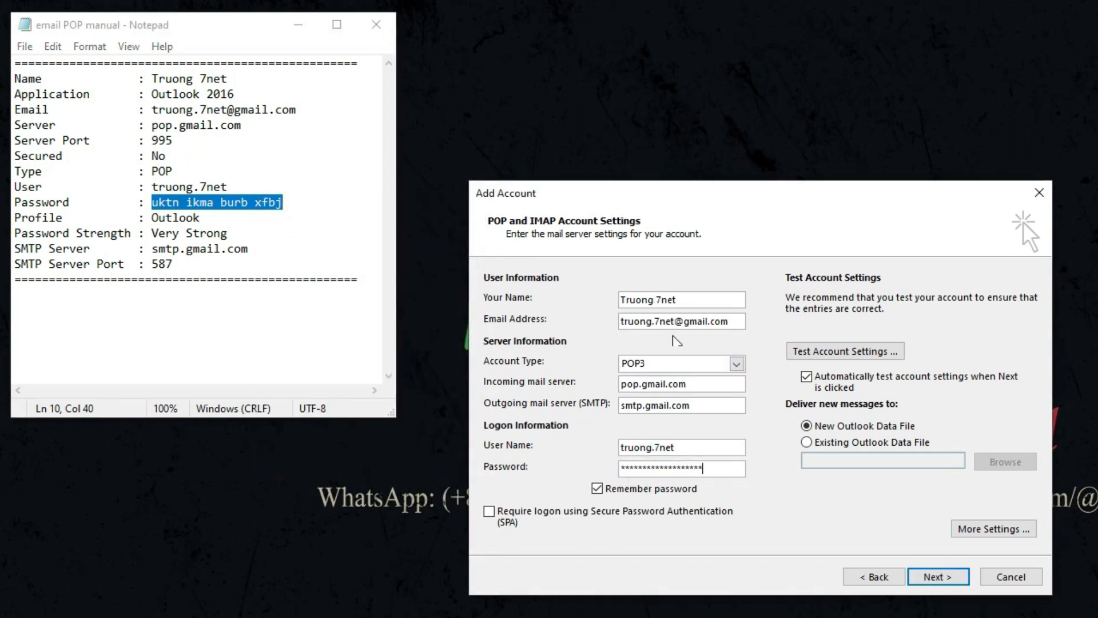
left_click(988, 529)
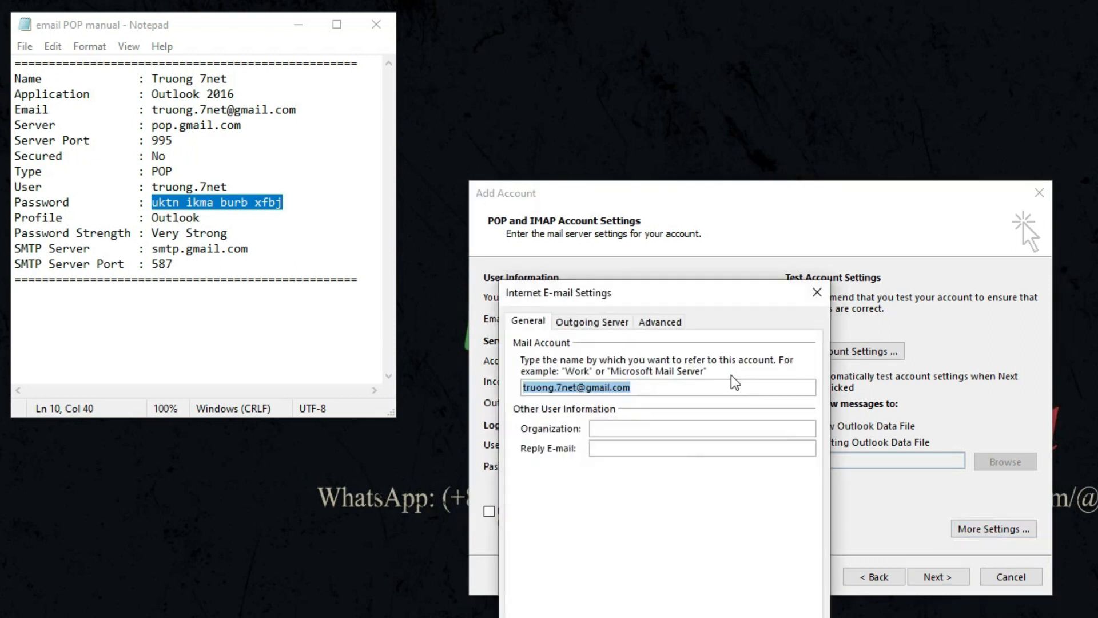
- Require SMTP authentication, SSL for incoming mail, and TLS for outgoing mail
left_click(561, 62)
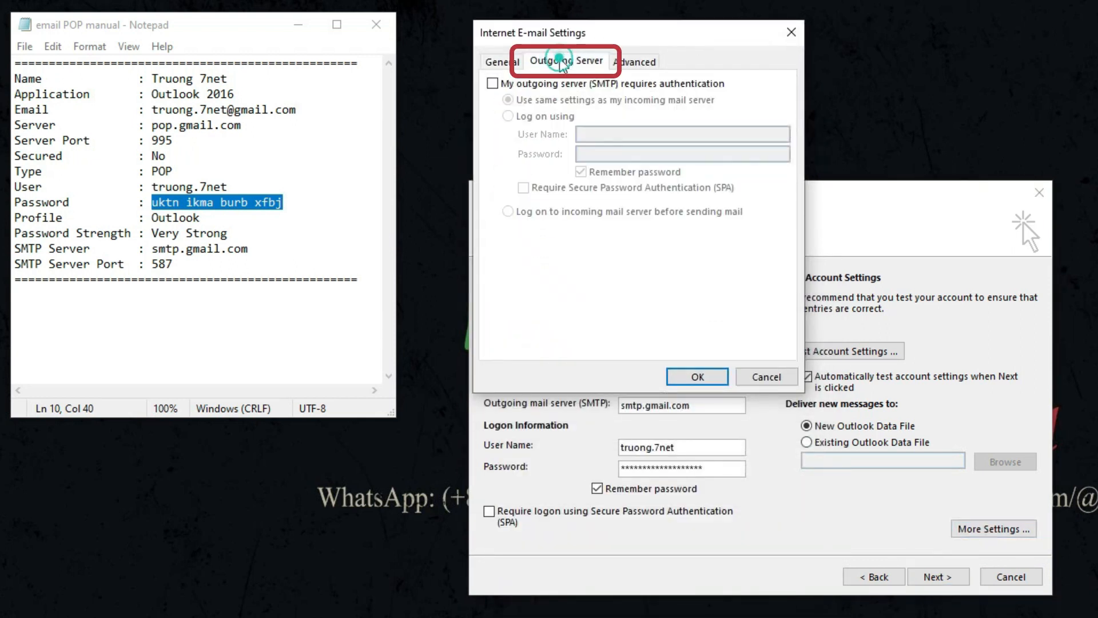
left_click(492, 83)
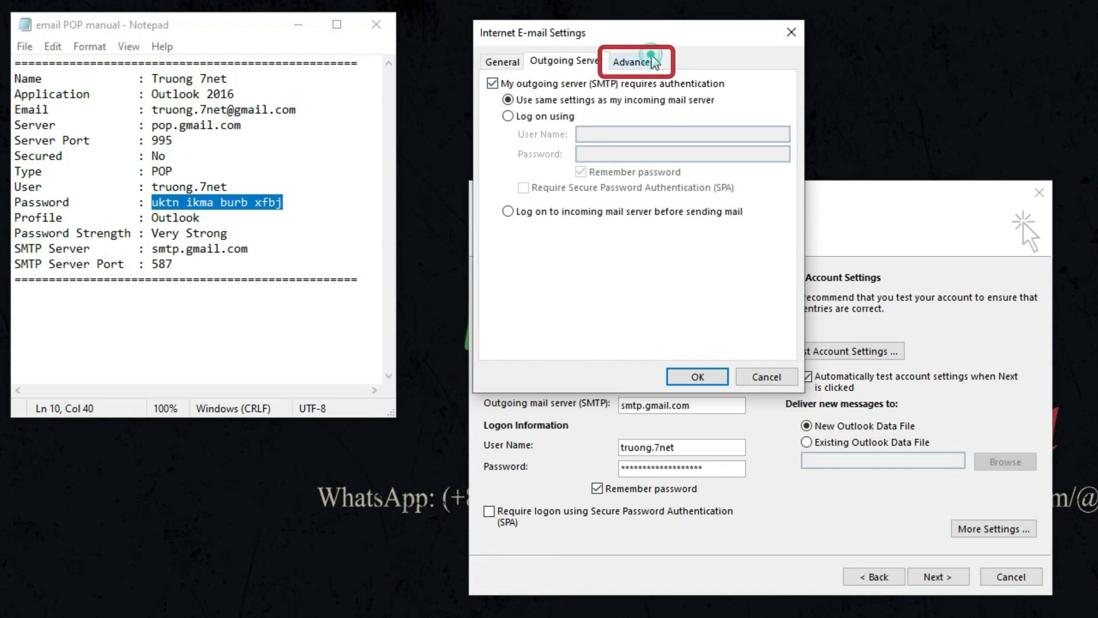
left_click(634, 61)
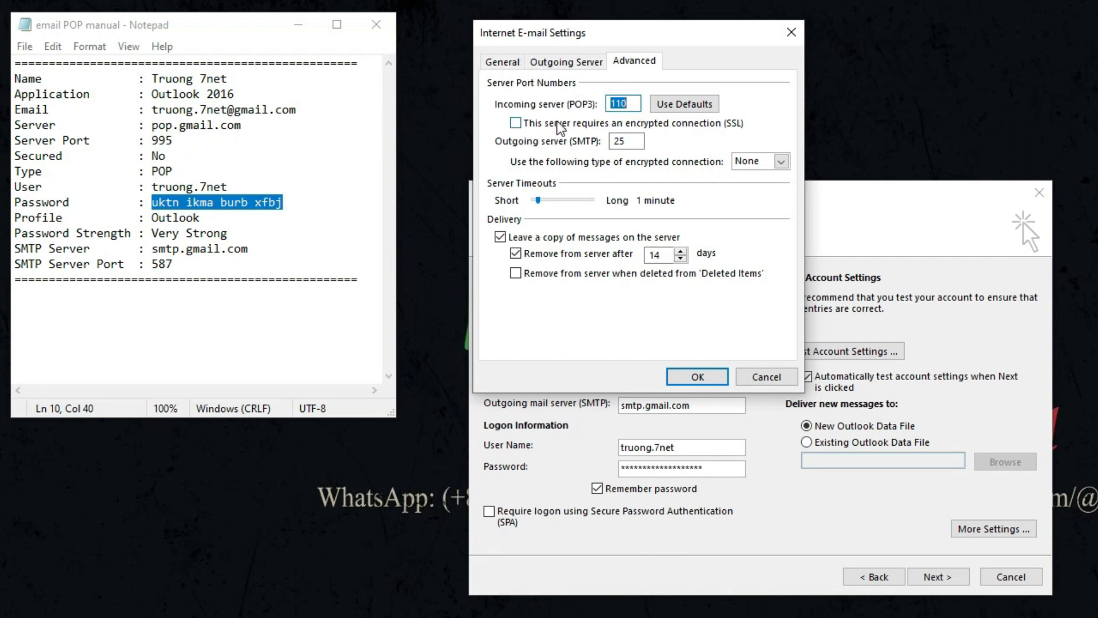
left_click(536, 126)
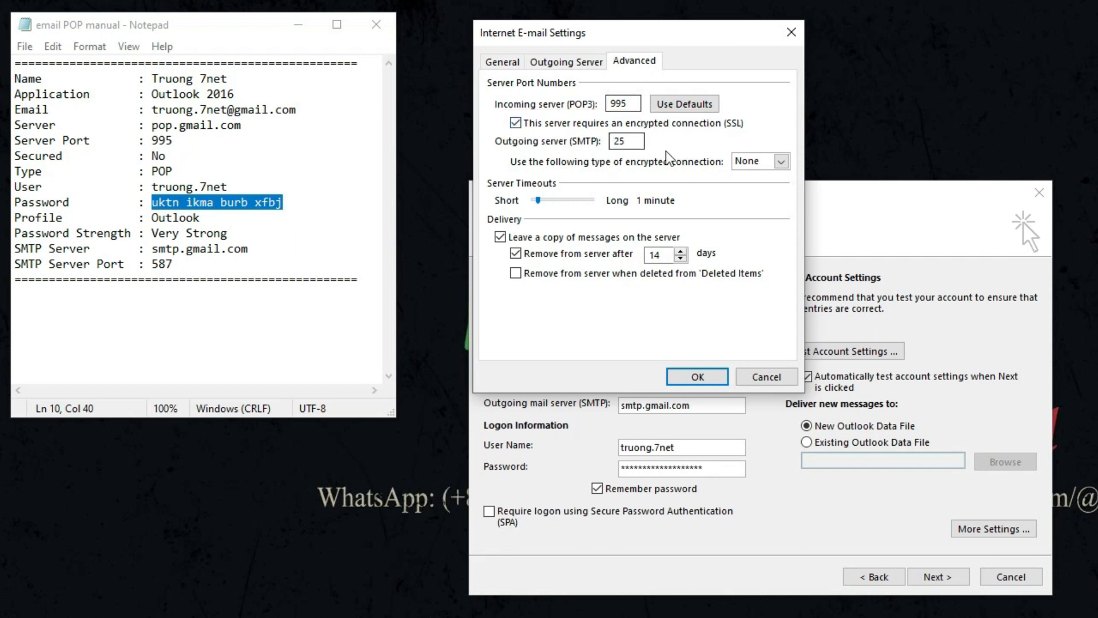
left_click(781, 162)
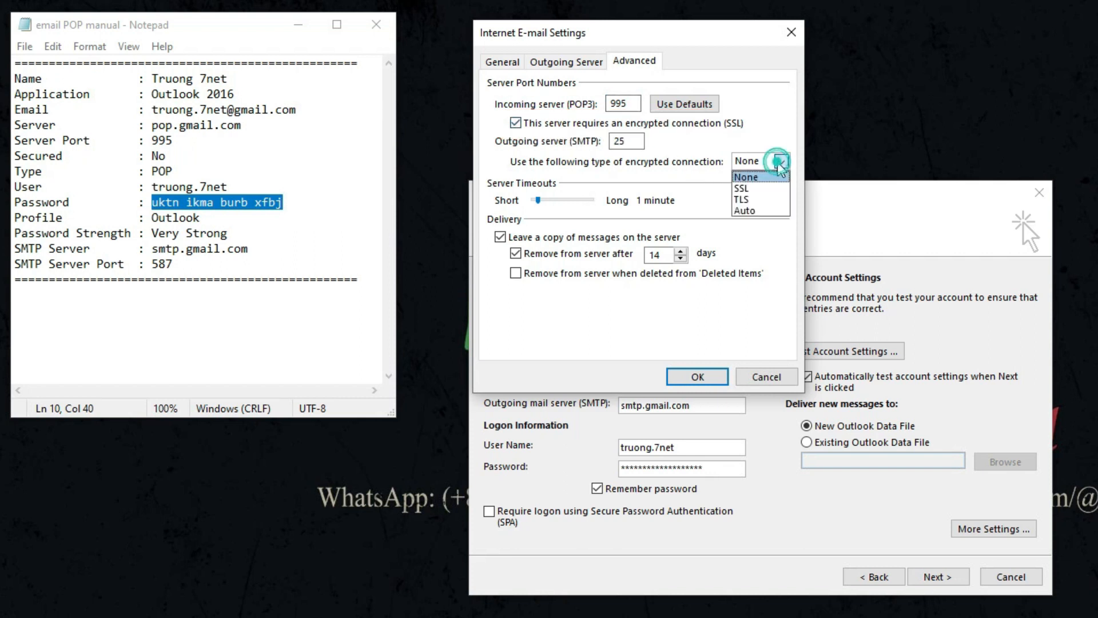
left_click(742, 199)
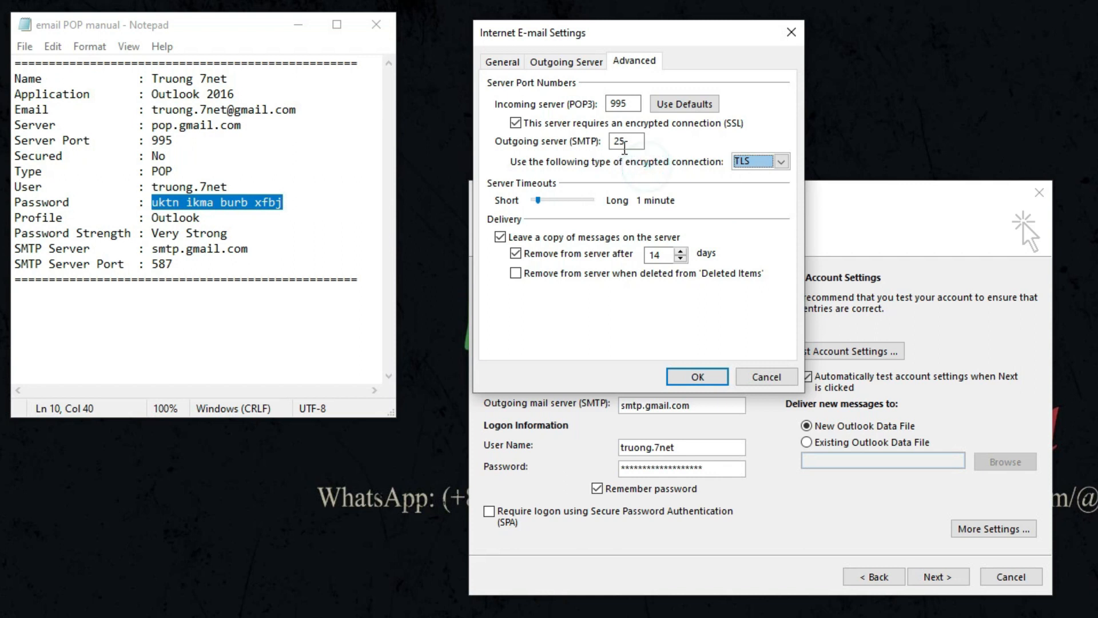
- Change the SMTP port from 25 to 587, save, and run the account test
double_click(163, 263)
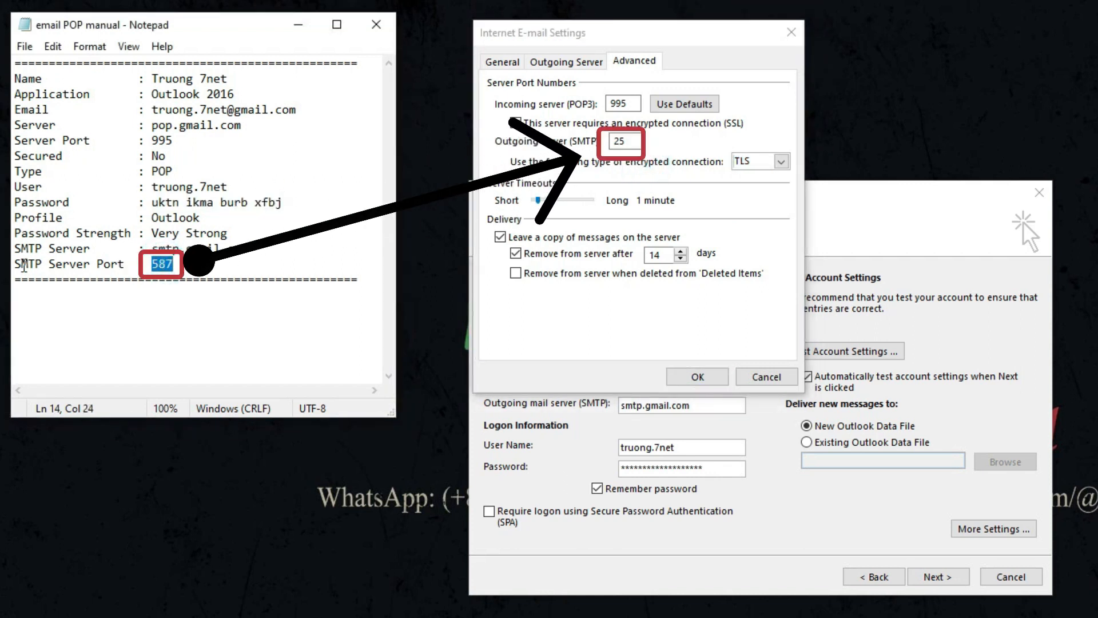
left_click_drag(24, 265, 97, 263)
left_click(588, 140)
double_click(621, 141)
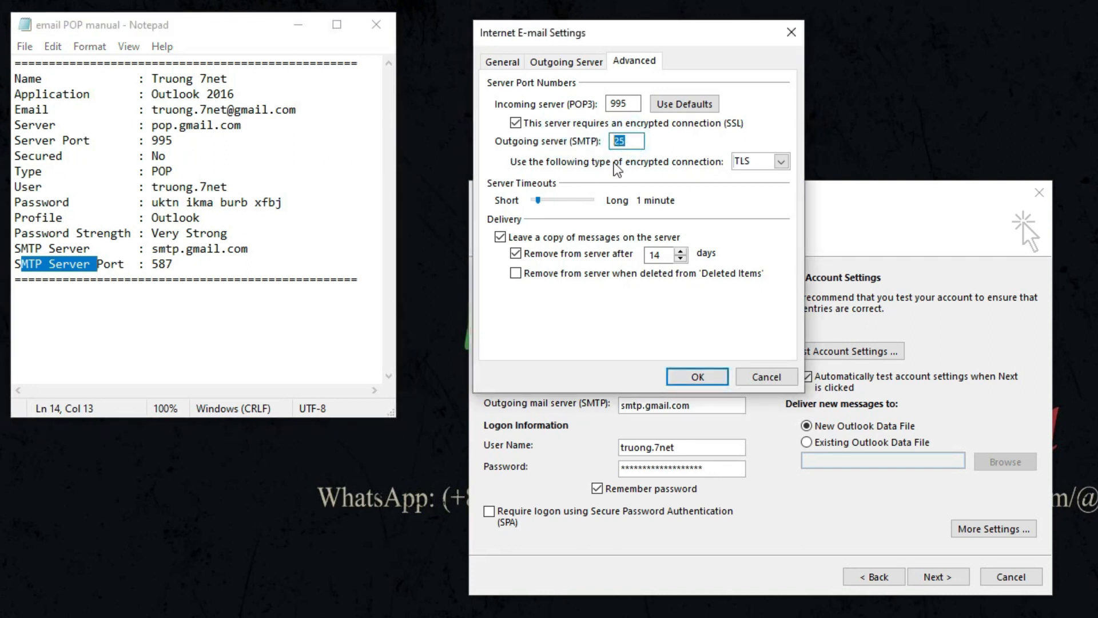
type("587")
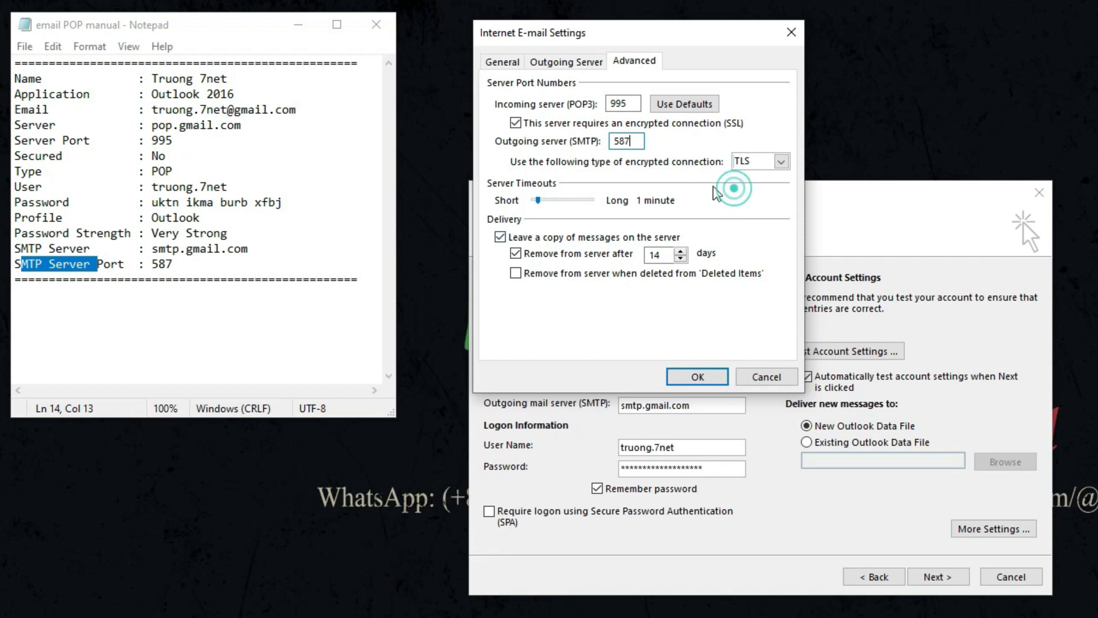
left_click(695, 378)
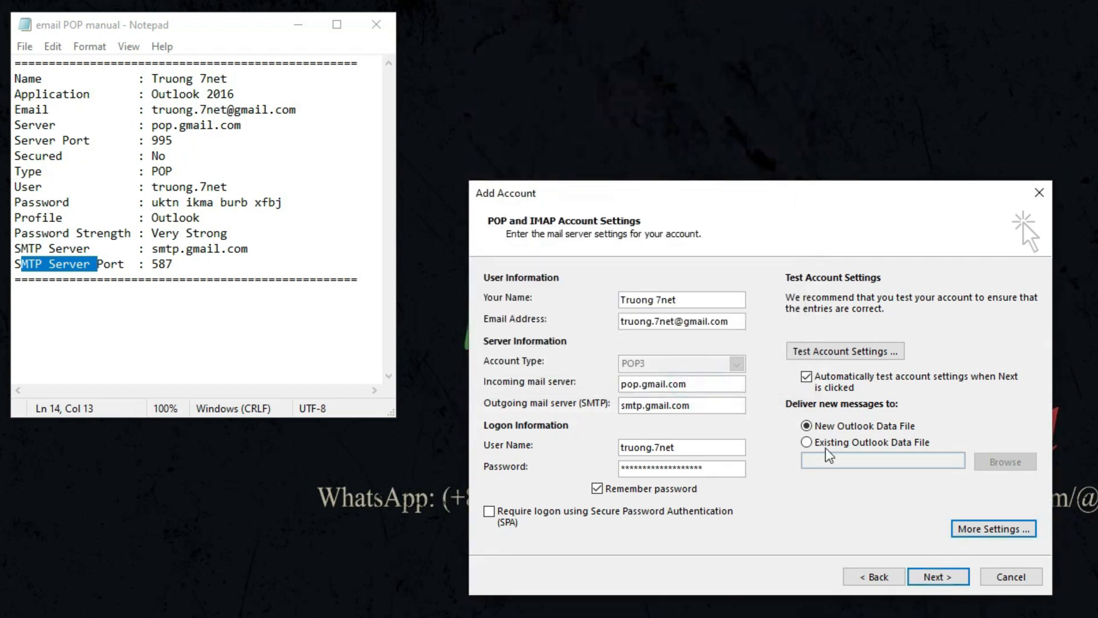
left_click(945, 577)
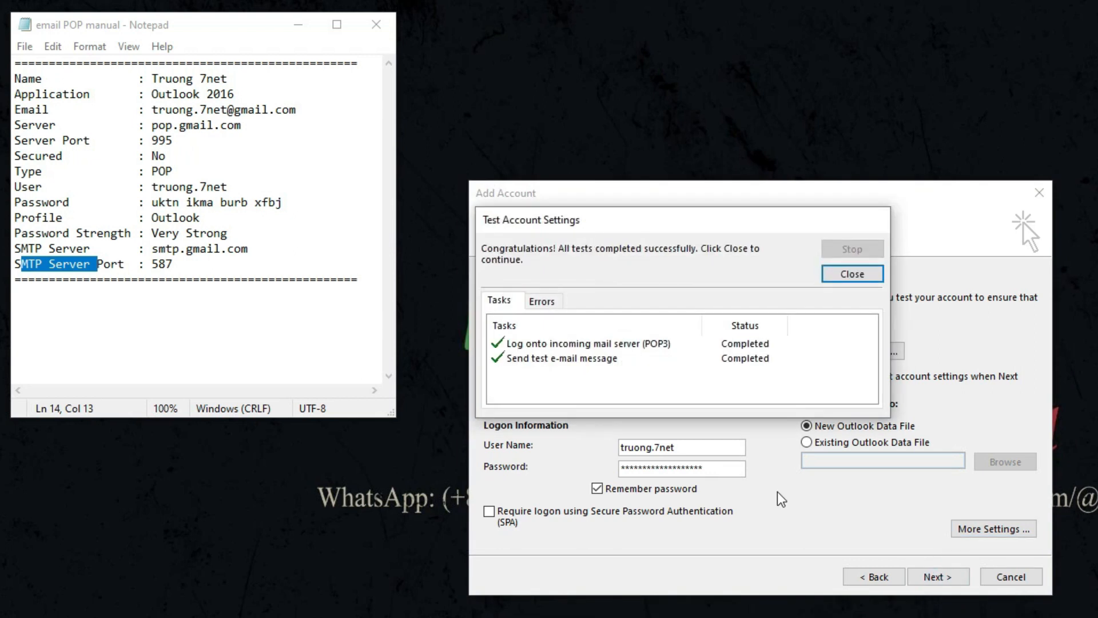
- Check the successful logon and test-email results, close the test, and finish setup
left_click(504, 344)
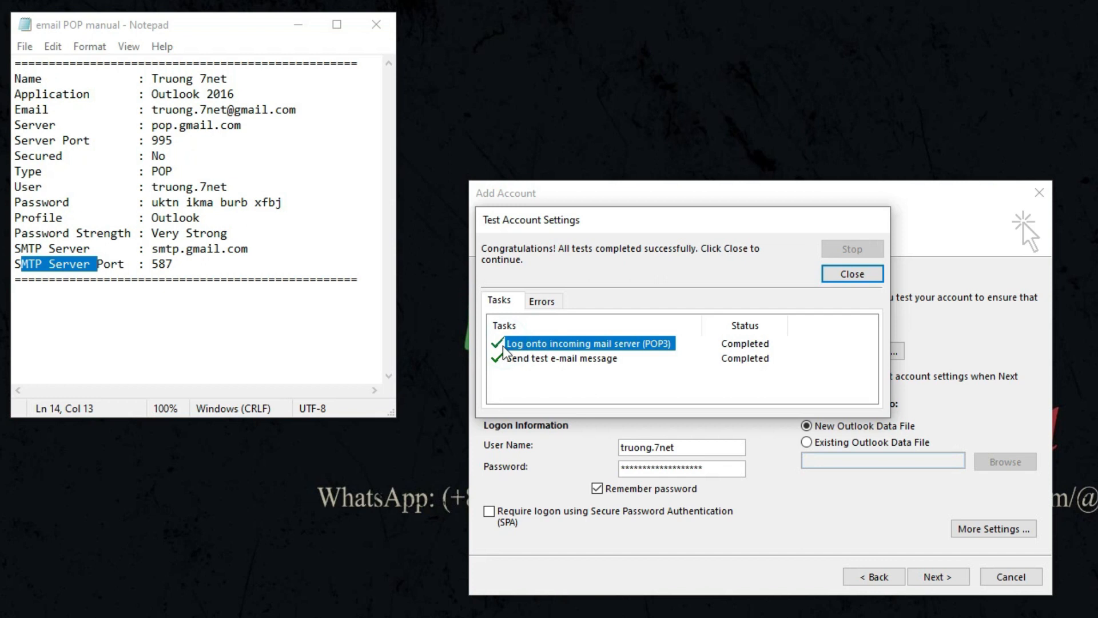
left_click(525, 359)
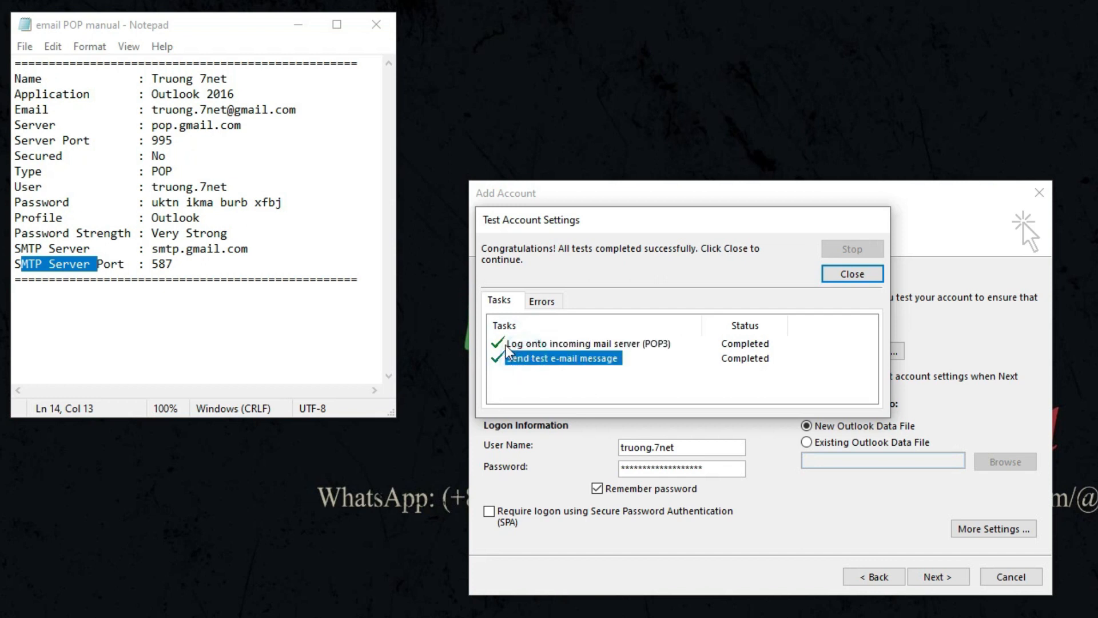
left_click(852, 274)
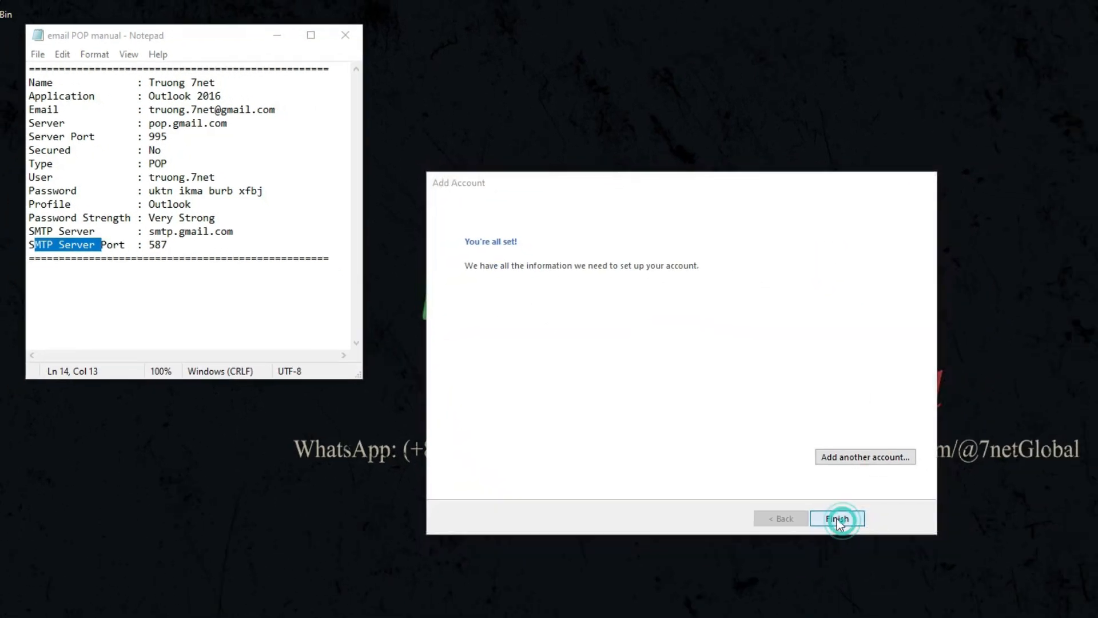
left_click(937, 577)
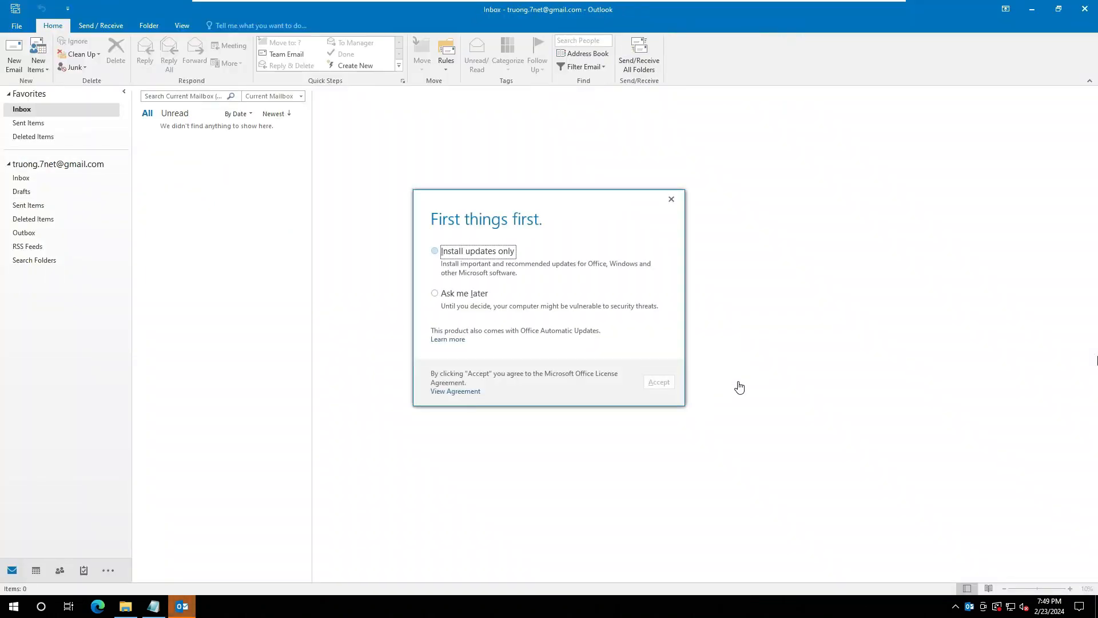
- Dismiss the Office updates prompt with 'Ask me later'
left_click(606, 212)
left_click(433, 293)
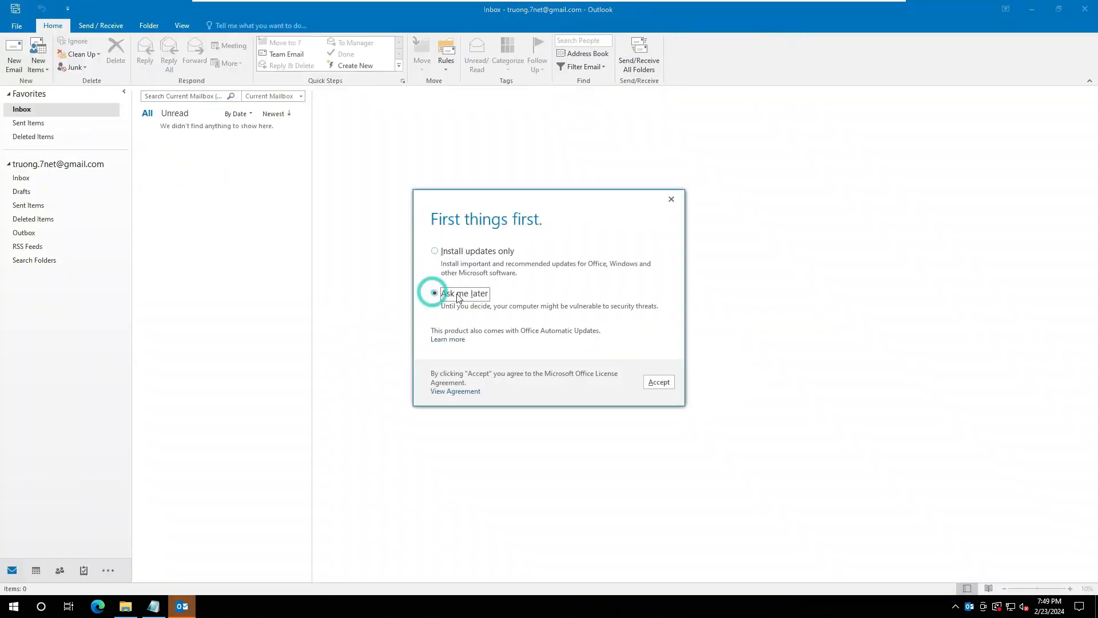
left_click(656, 384)
- Sync the Gmail Inbox so its 275 messages download
left_click(41, 111)
left_click(624, 55)
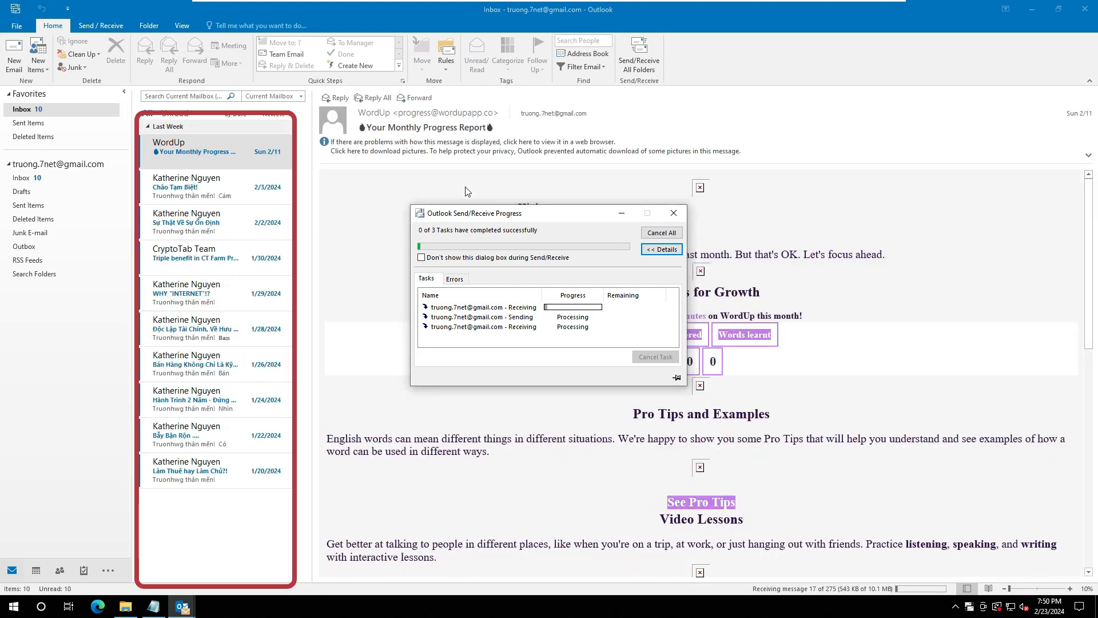
left_click(663, 233)
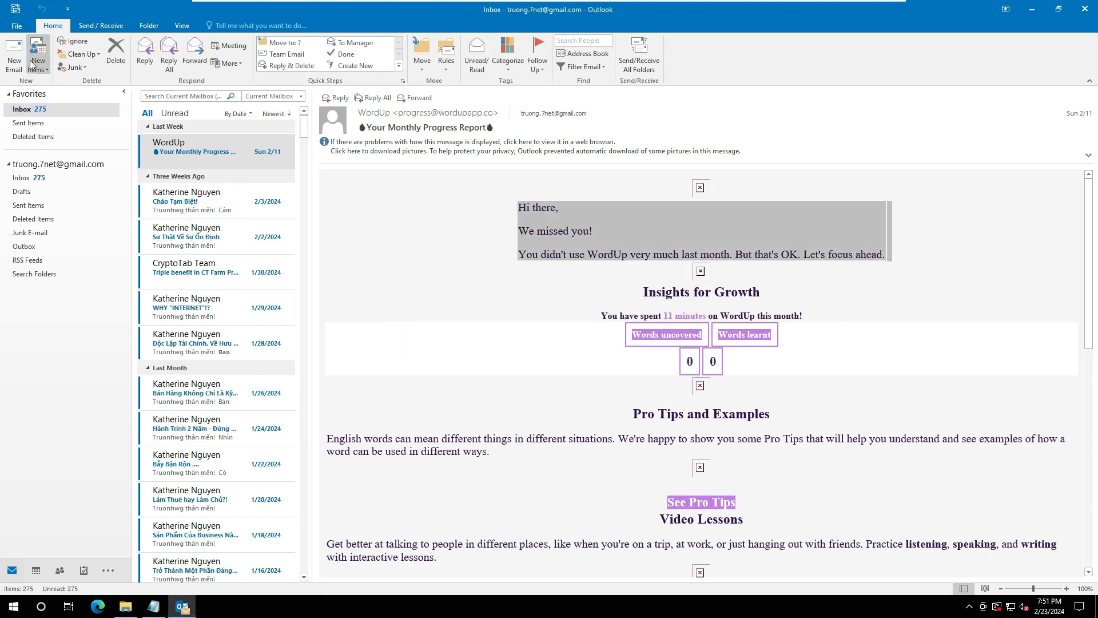
left_click(14, 54)
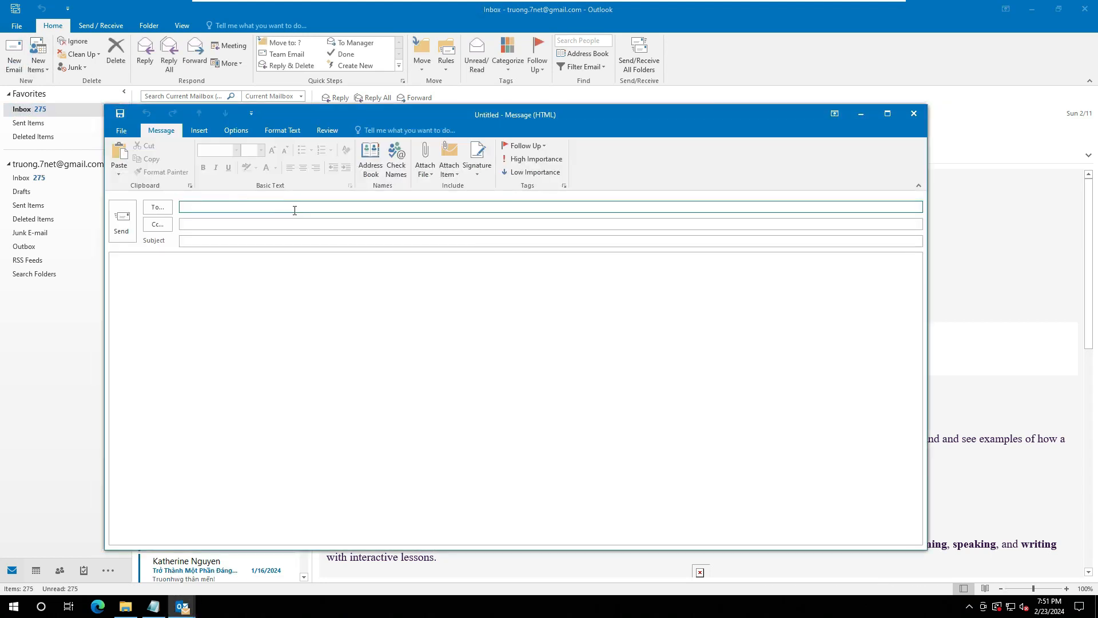
- Send an email to the account's own address with subject and body 'test'
left_click(267, 240)
left_click(193, 258)
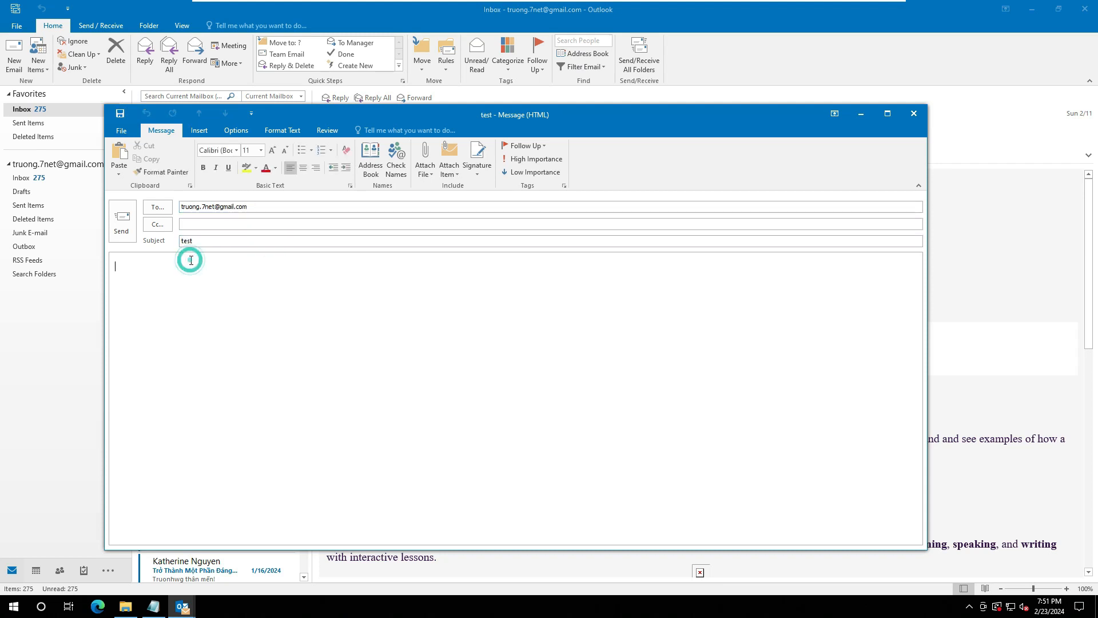
left_click(127, 222)
- Fetch new mail and open the received 'test' message in the Inbox
left_click(648, 64)
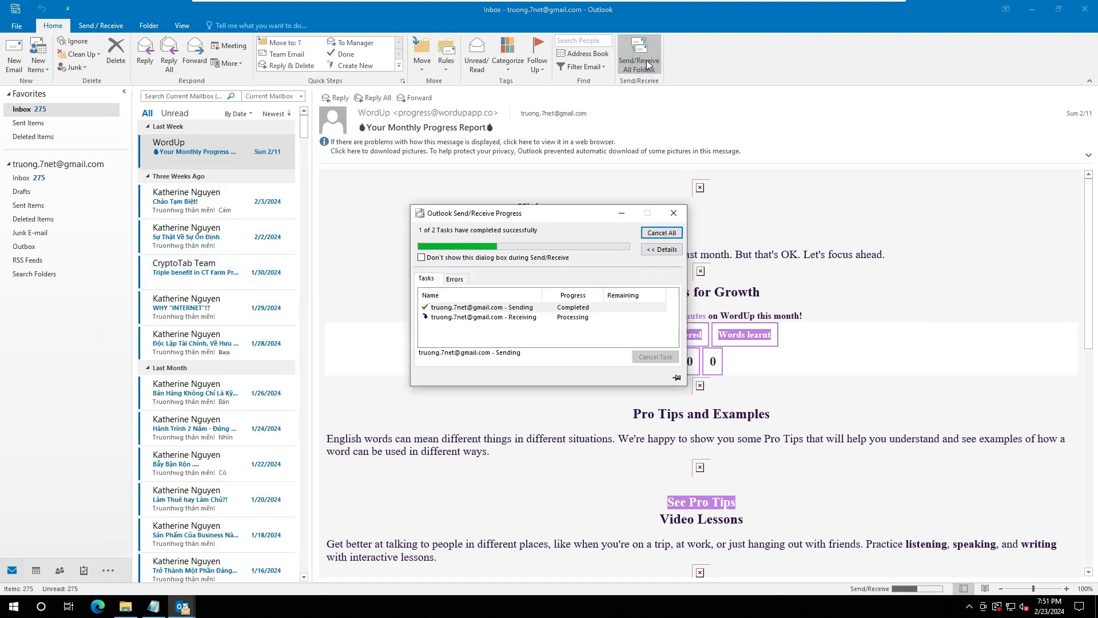
left_click(191, 153)
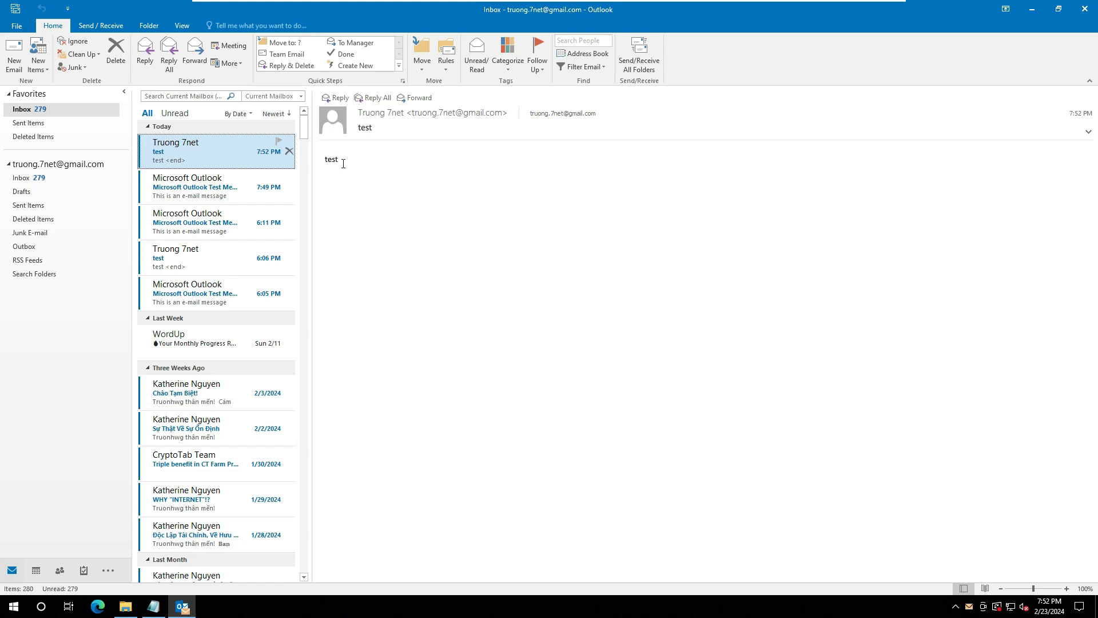
double_click(355, 158)
left_click(356, 213)
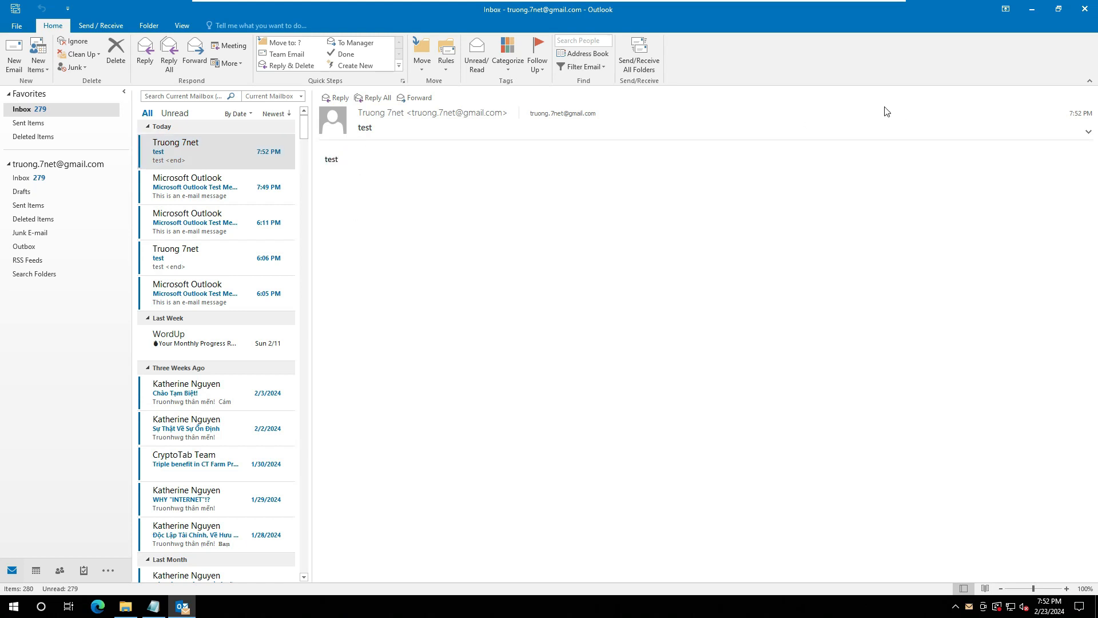